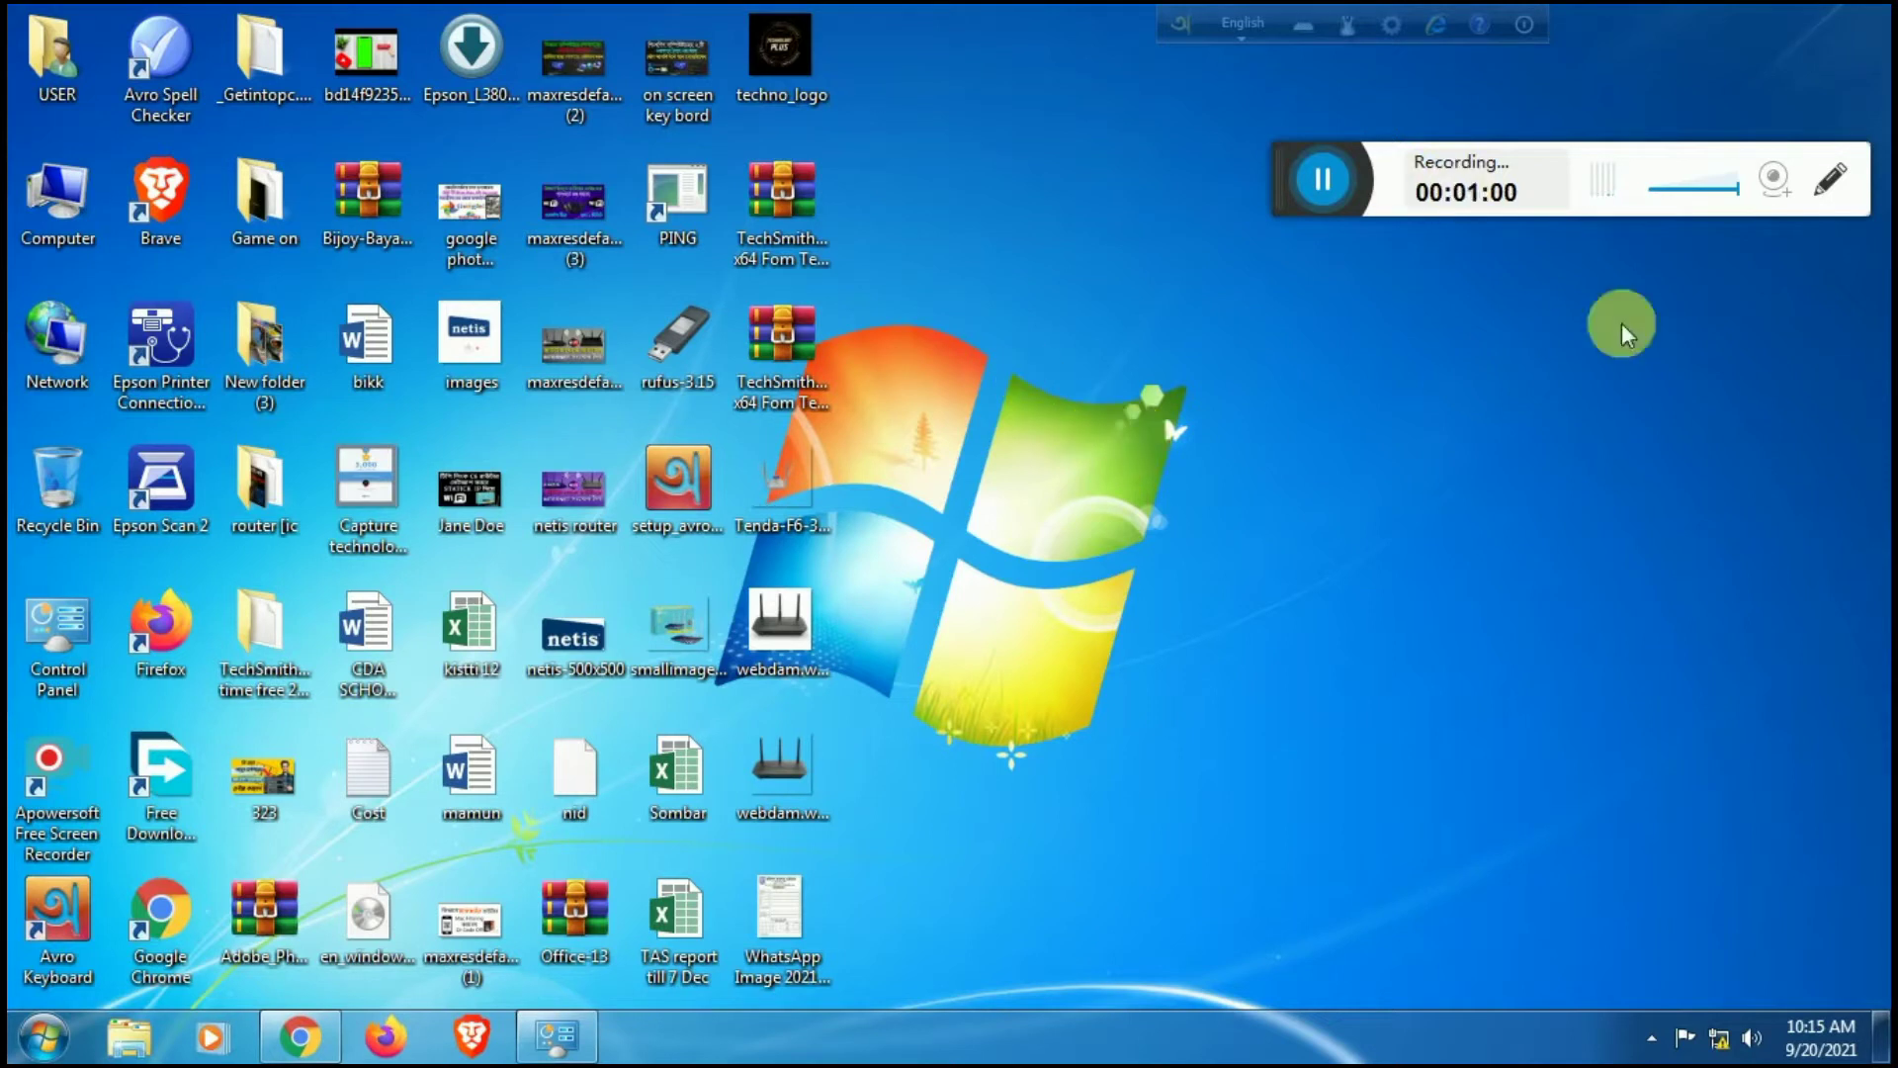
Open Network and Sharing Center from the tray network icon and maximize its window
click(1722, 1043)
click(1111, 554)
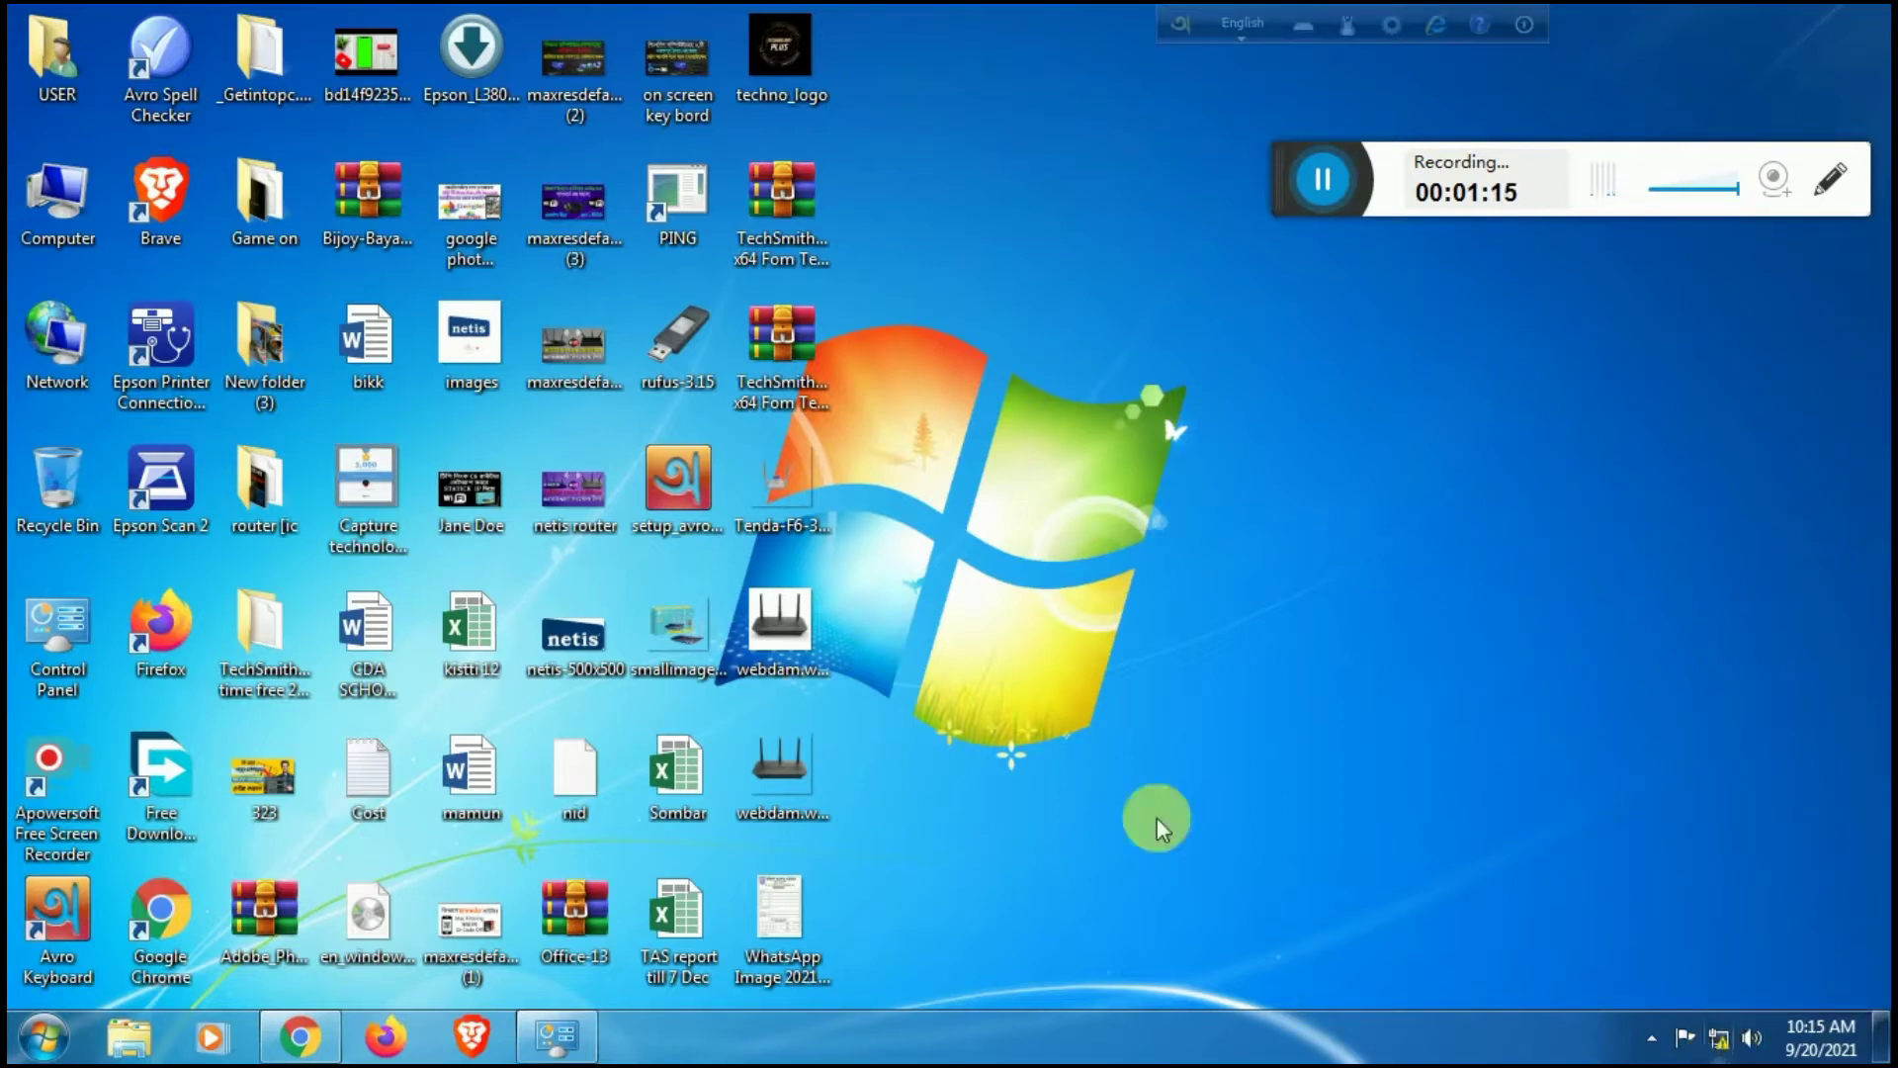
click(1721, 1046)
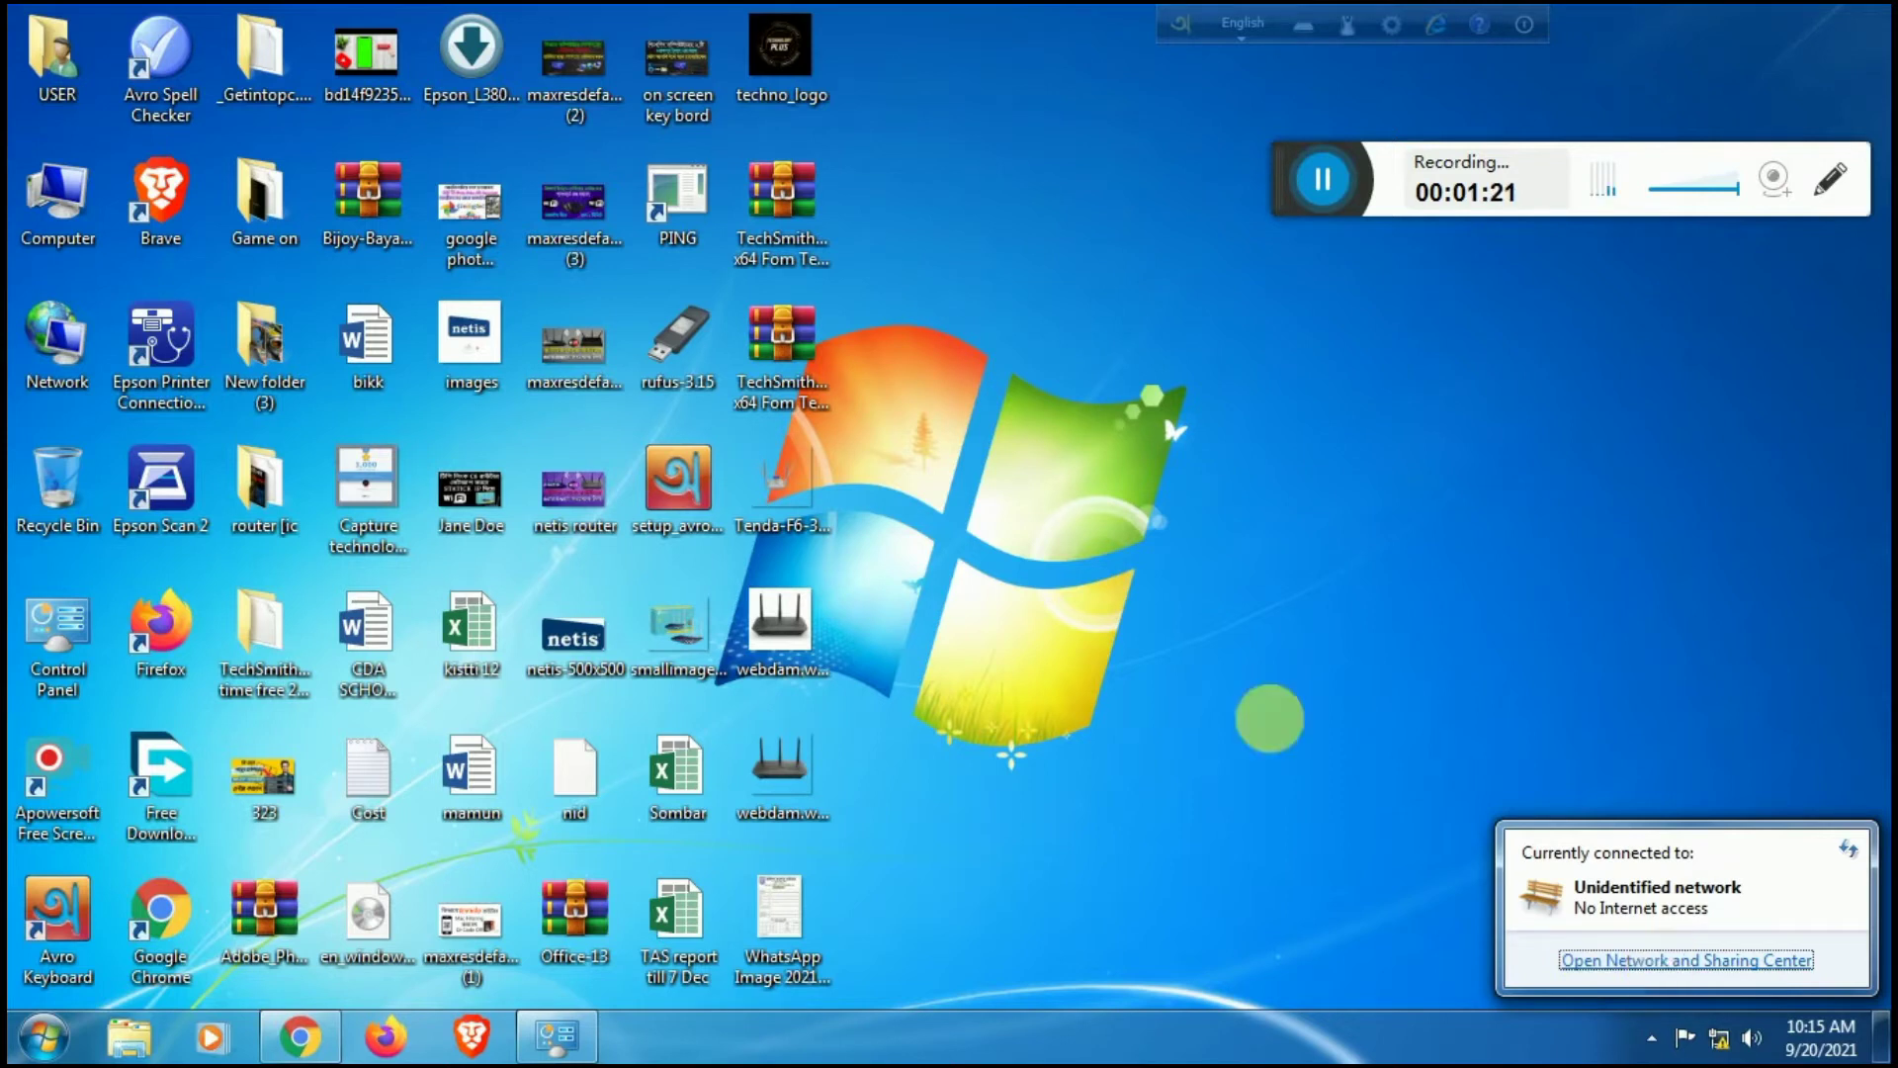
click(951, 437)
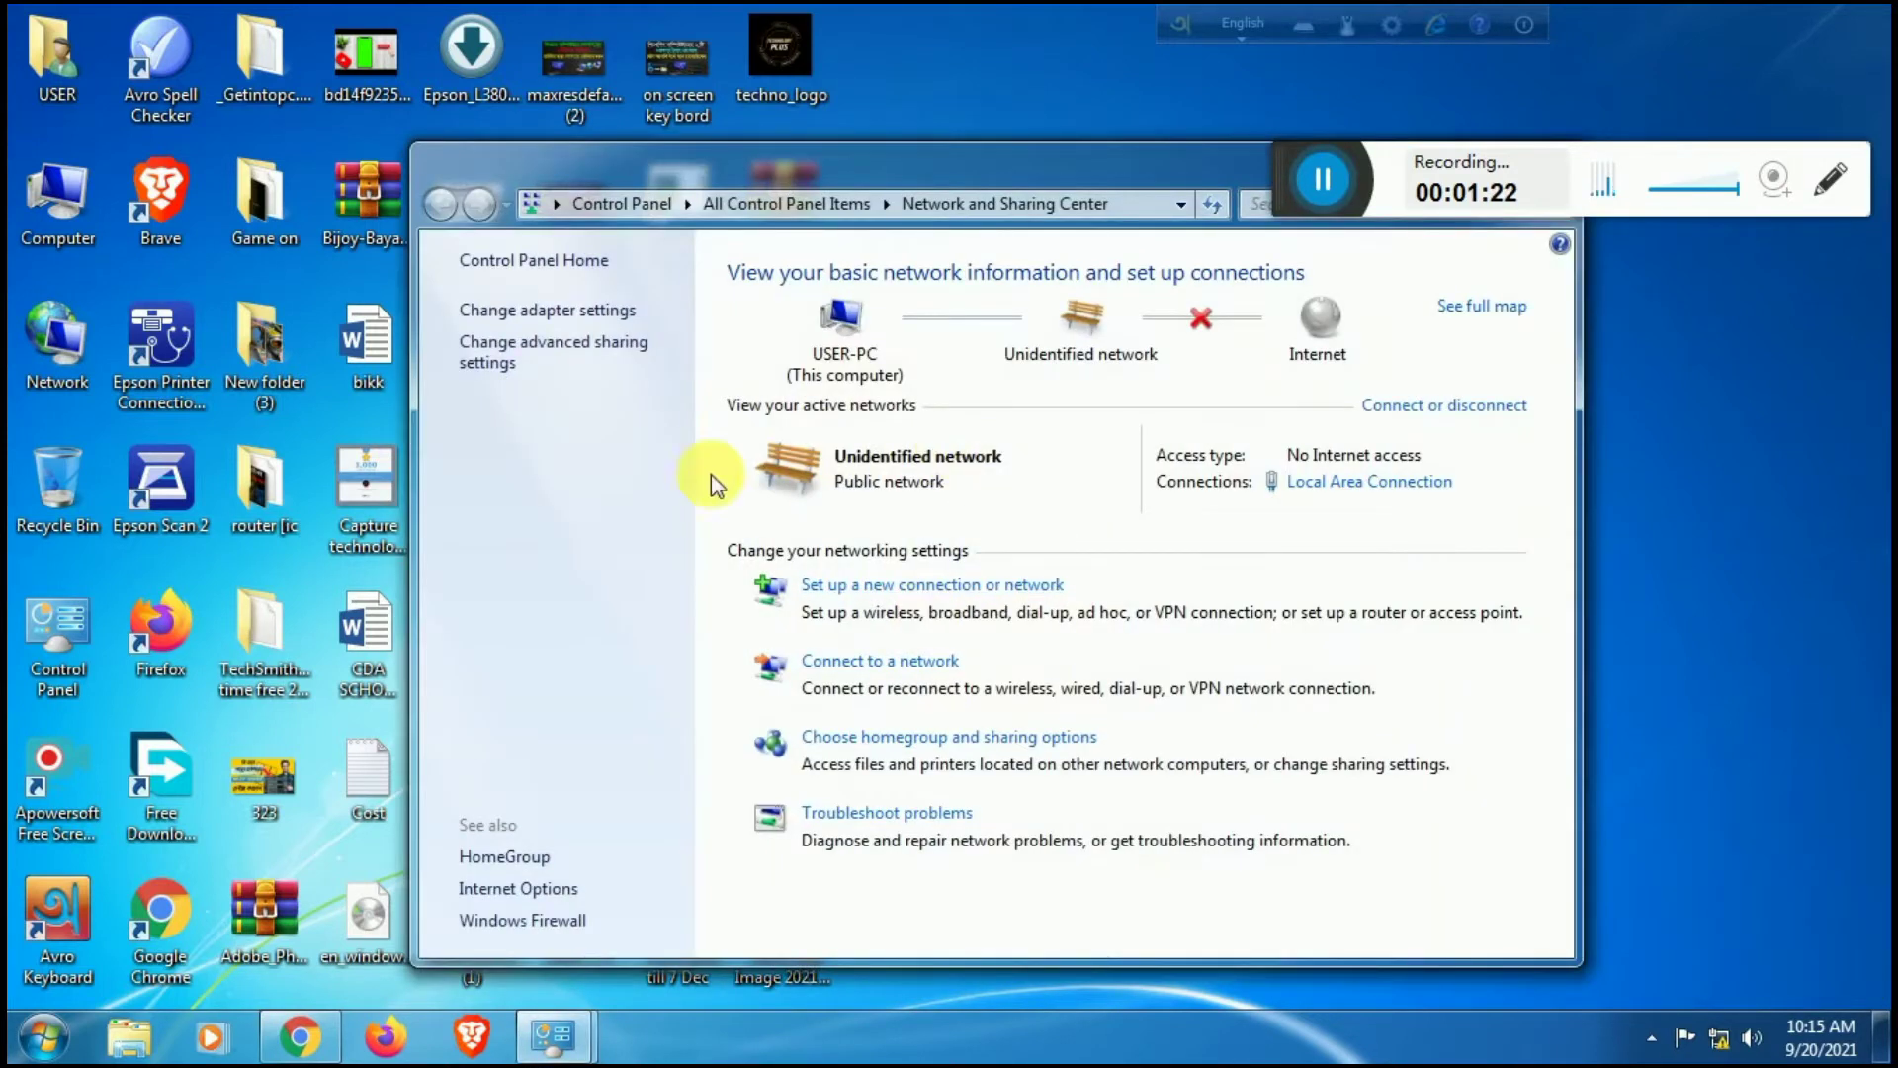
drag(1028, 171, 739, 177)
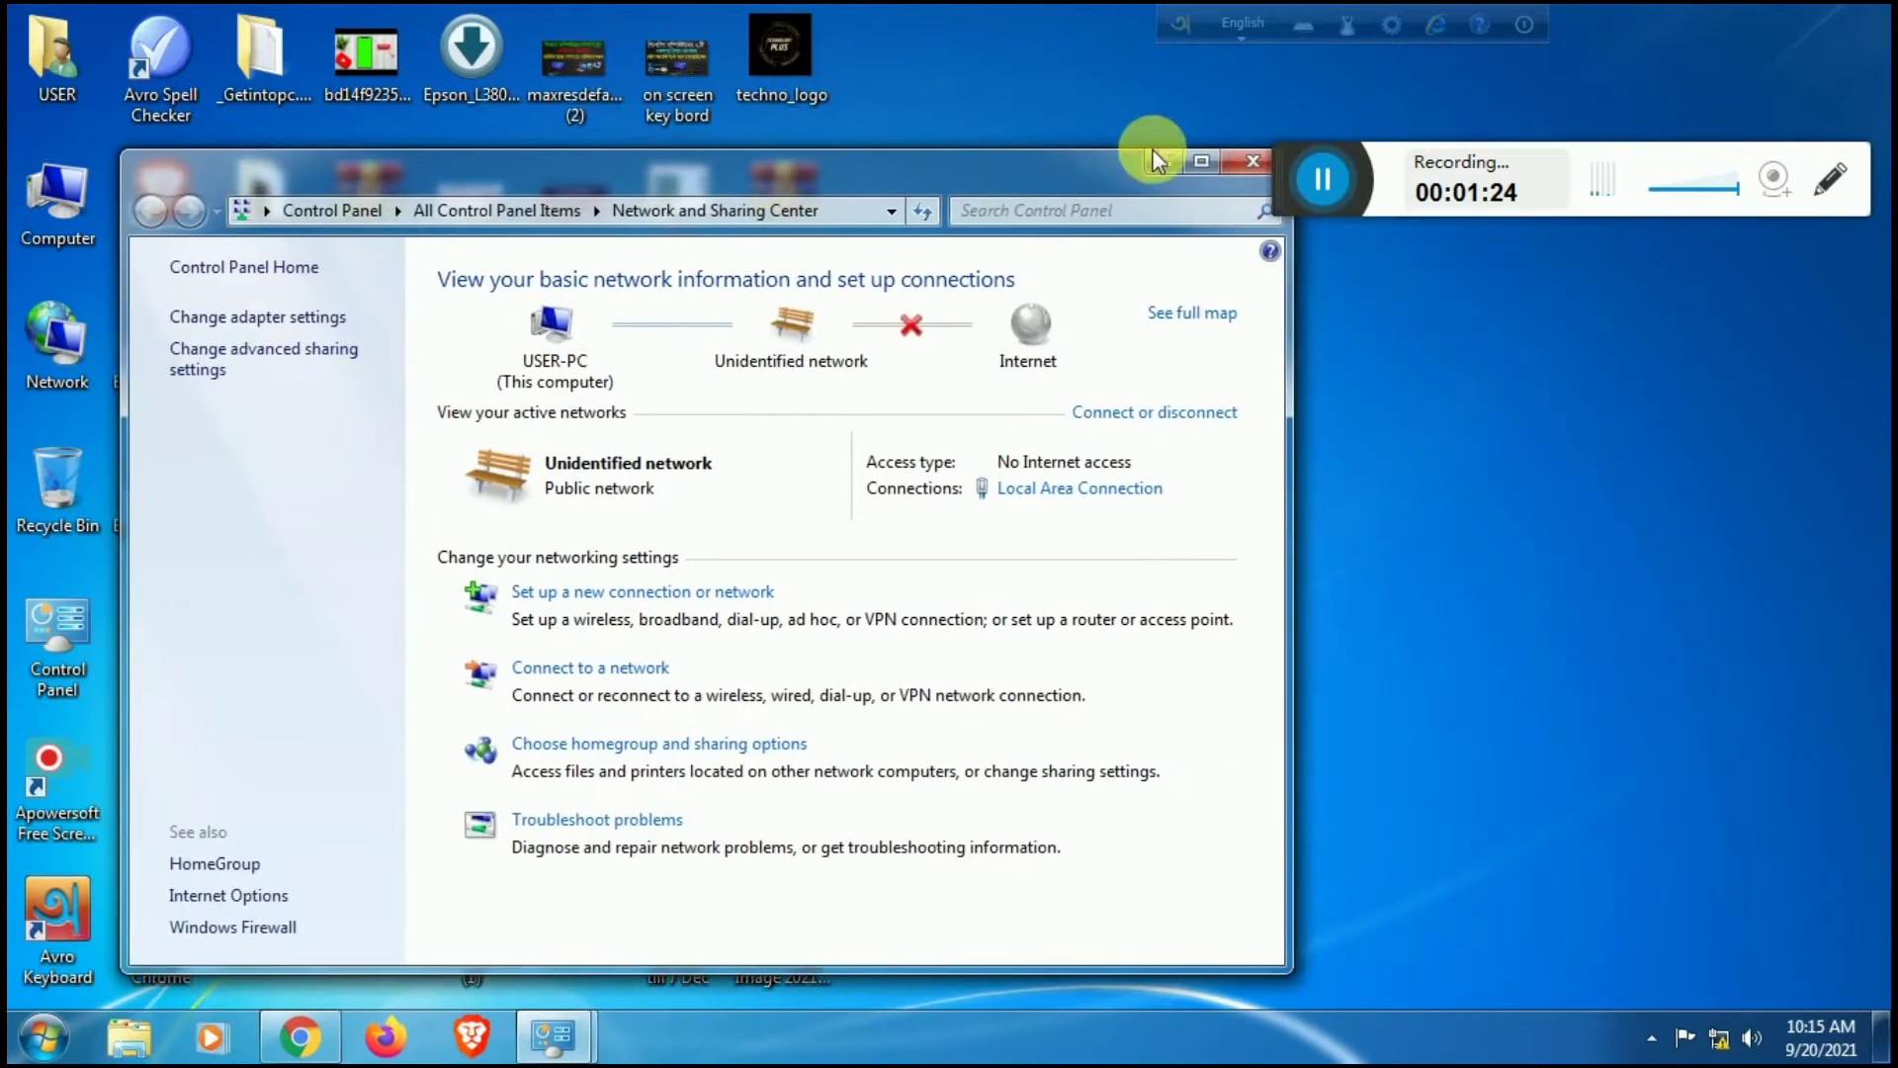
click(1193, 162)
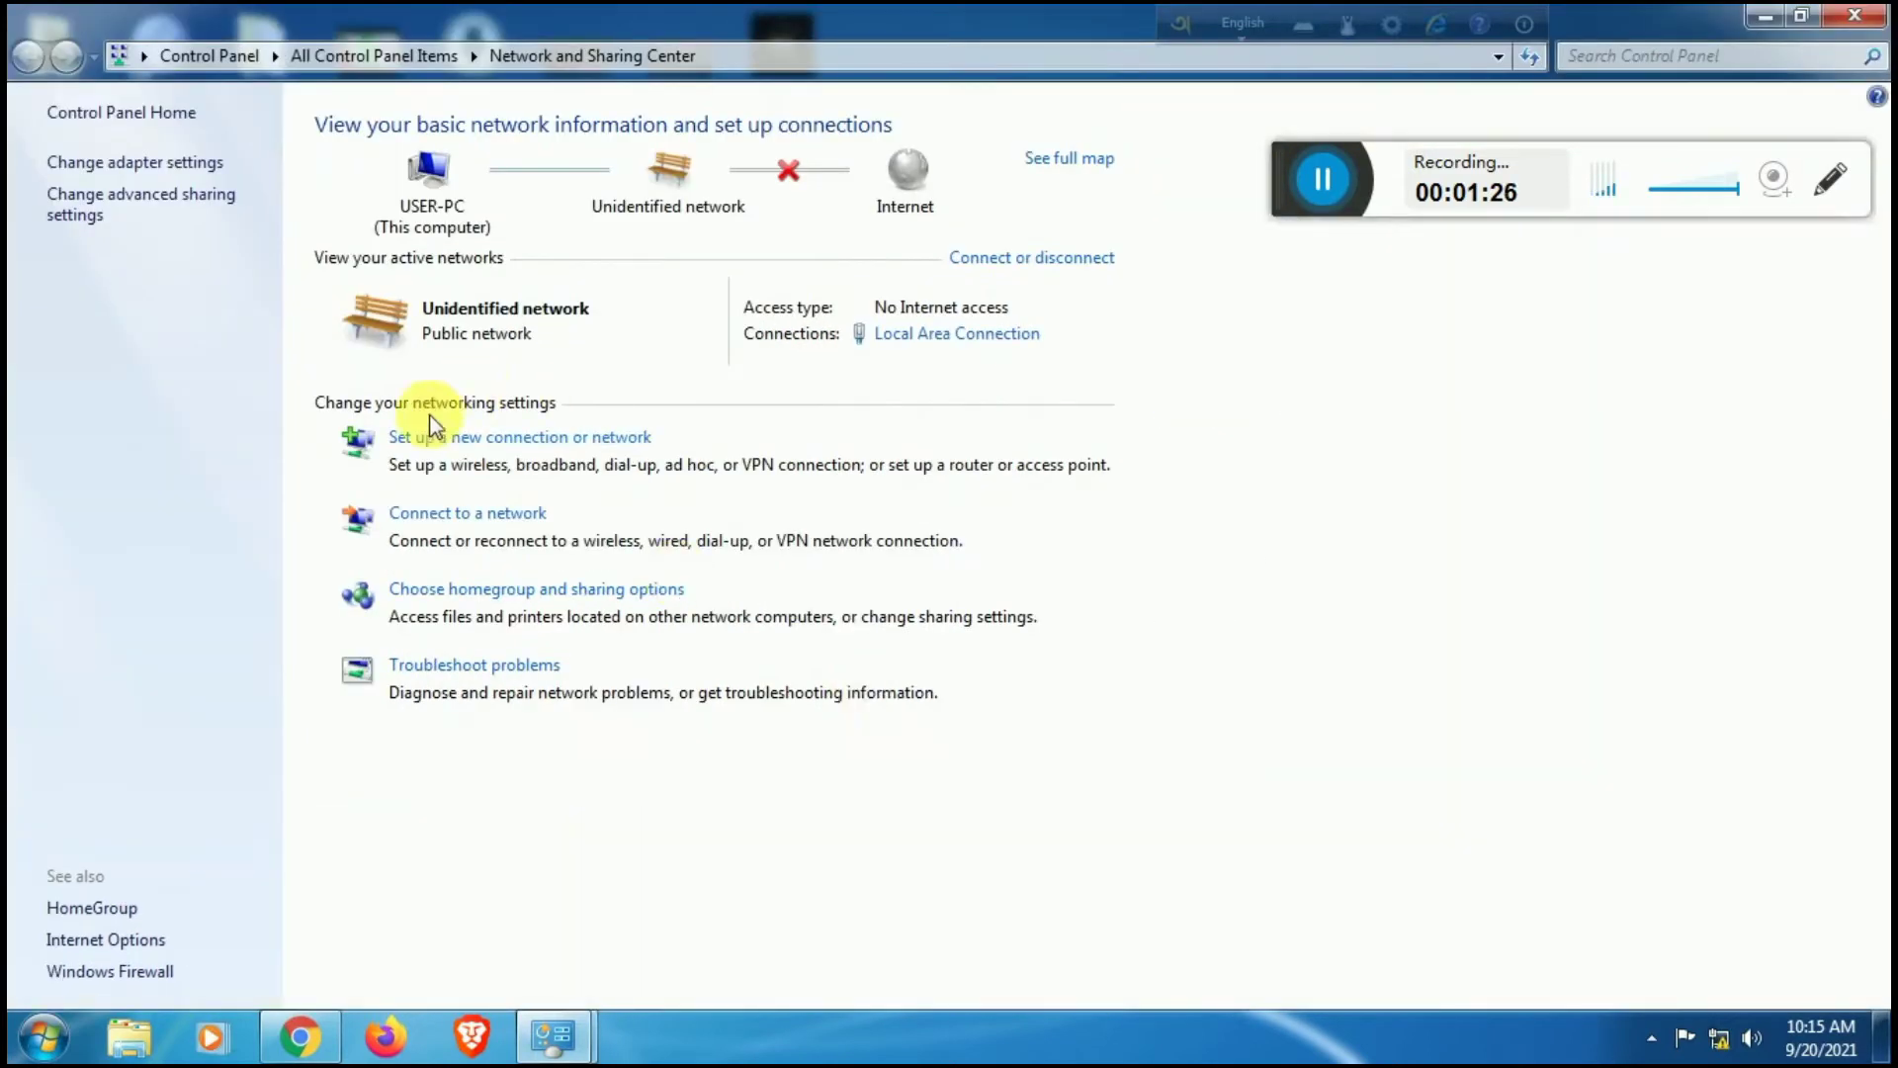
Start a new Connect to the Internet setup and choose Broadband (PPPoE) as the connection type
click(518, 453)
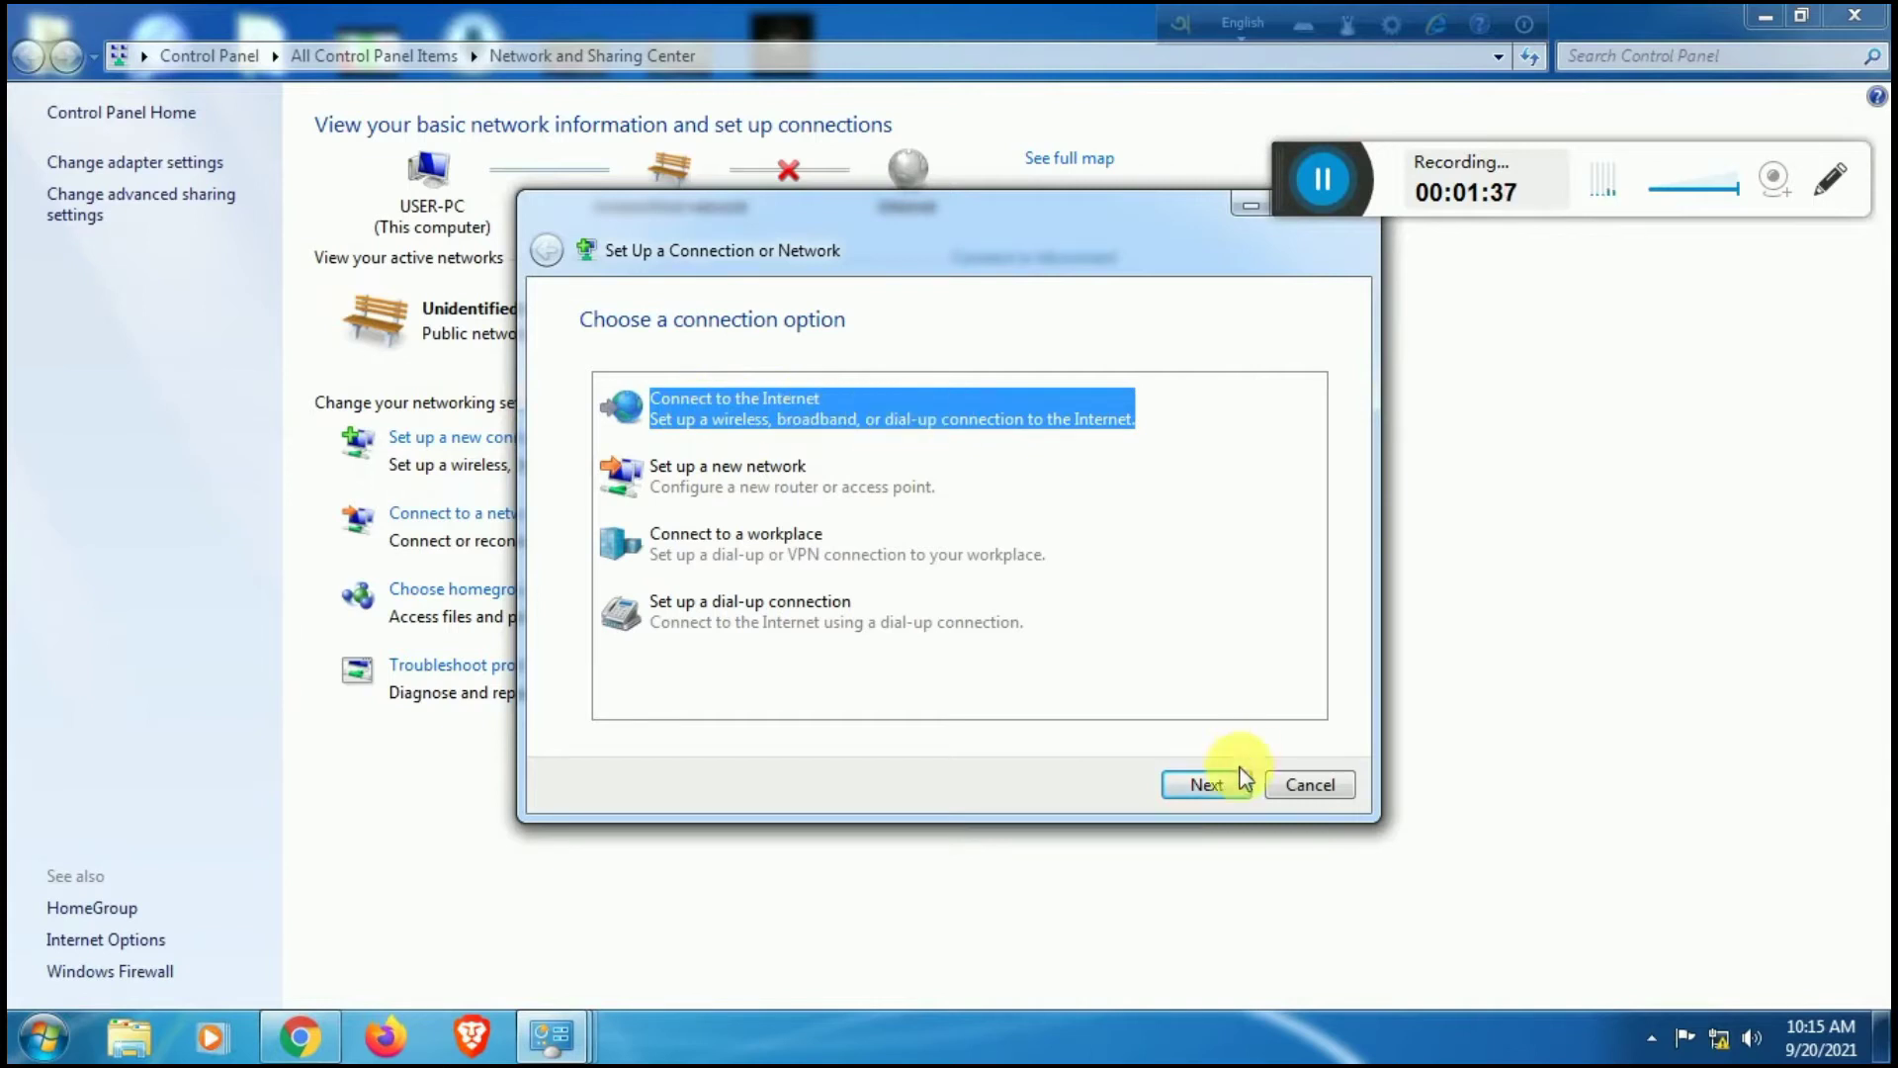
click(743, 485)
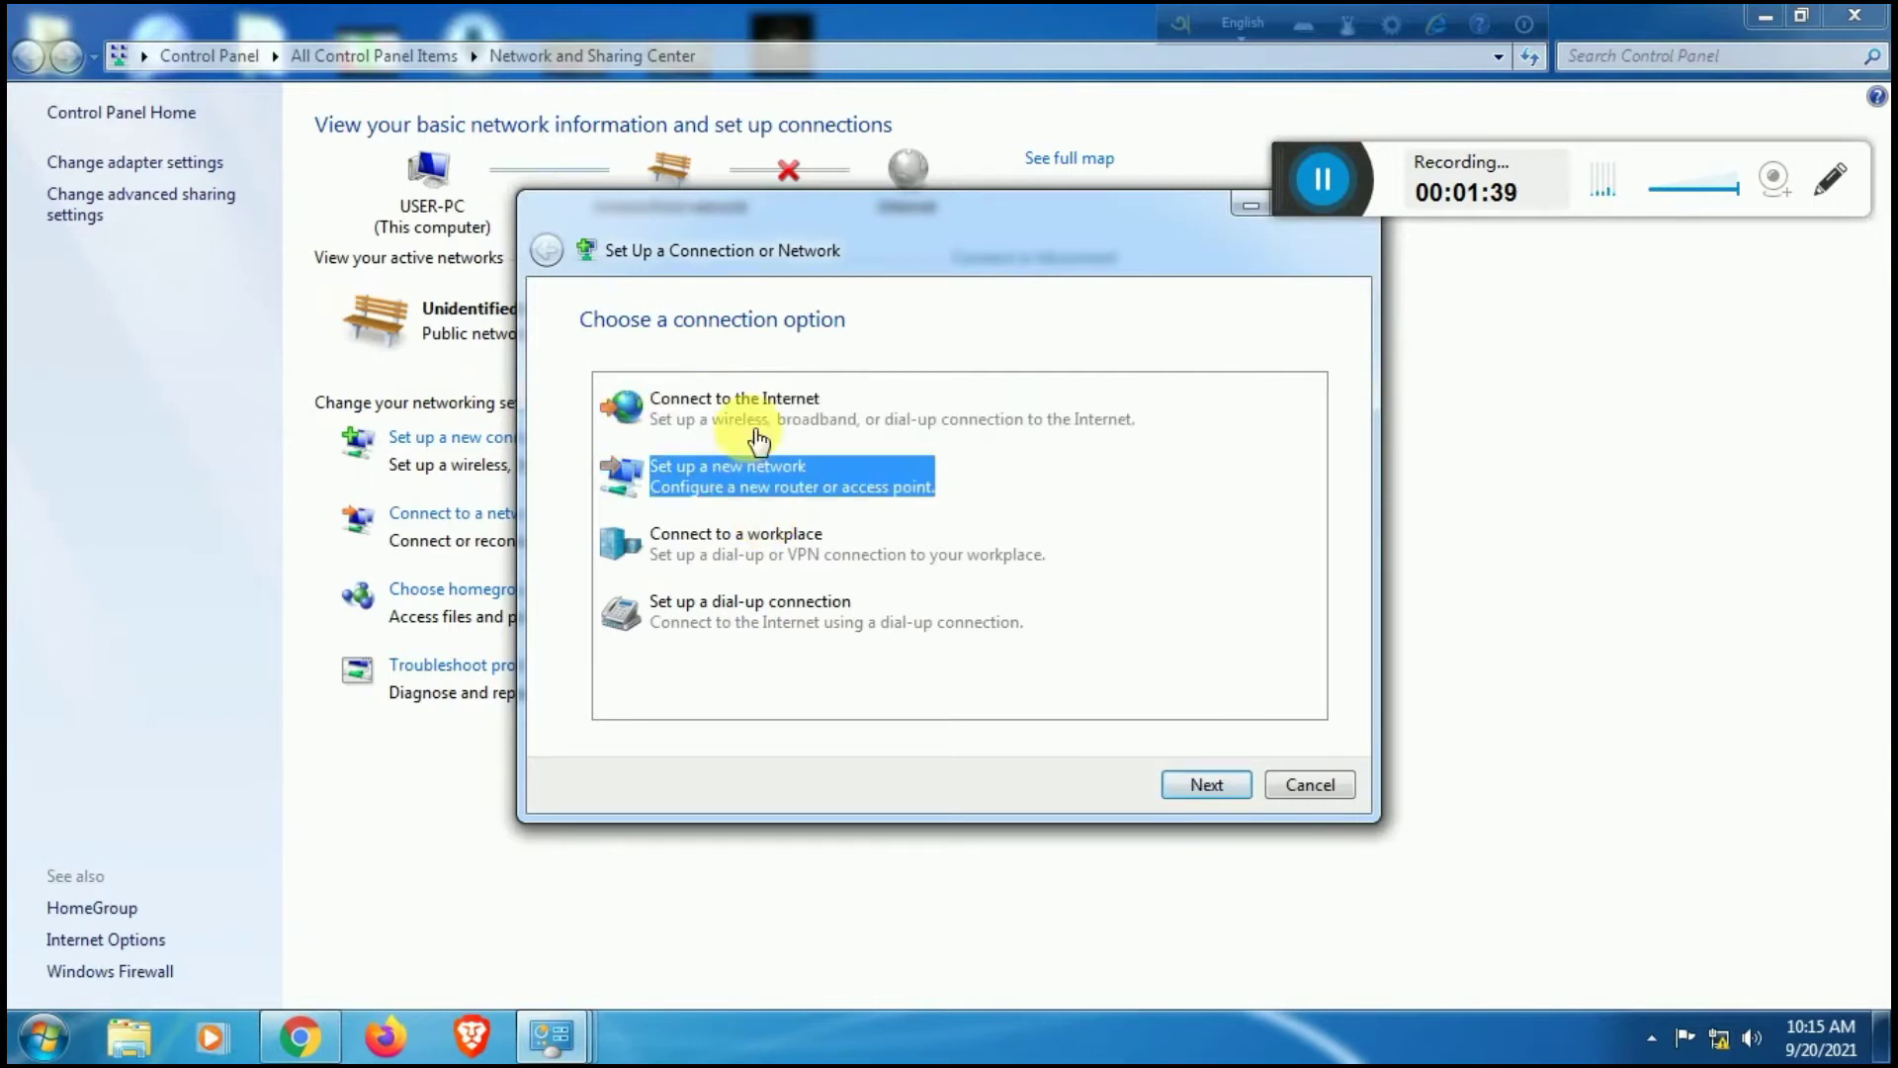
click(760, 423)
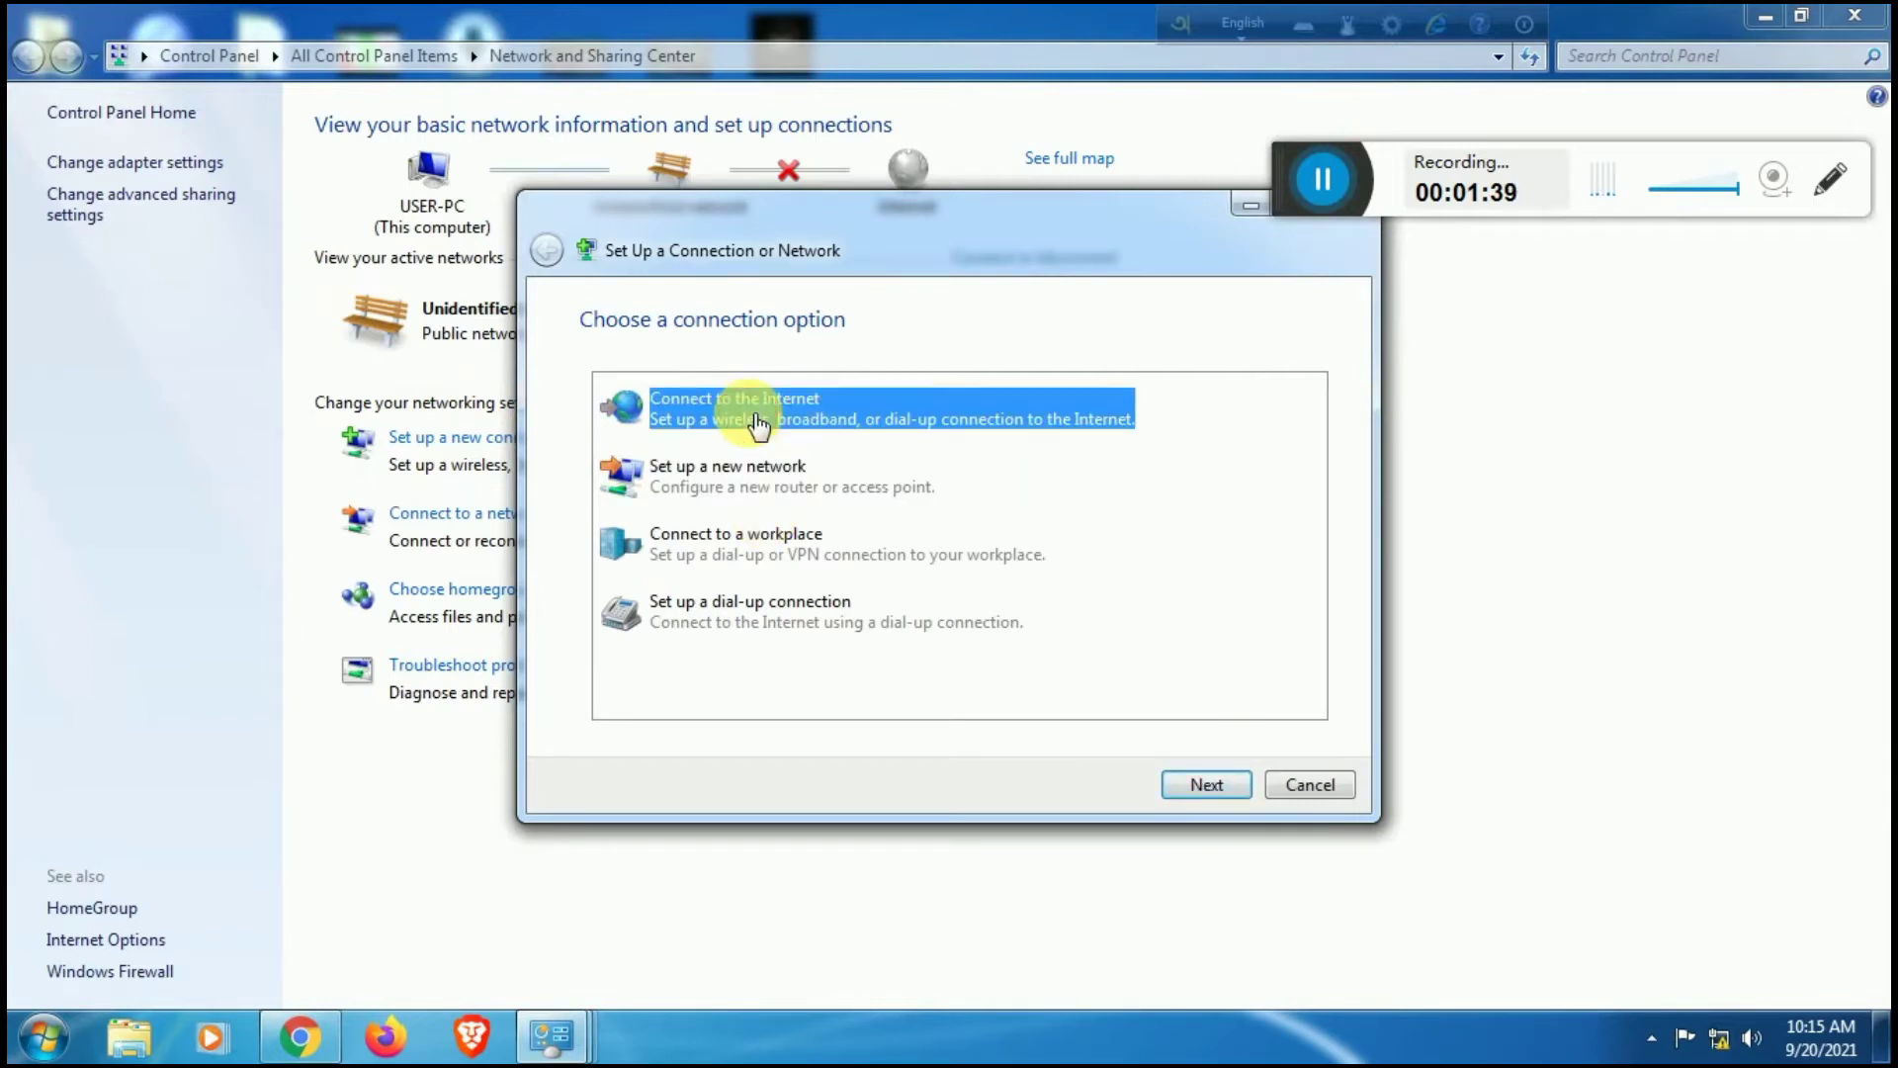
click(1223, 788)
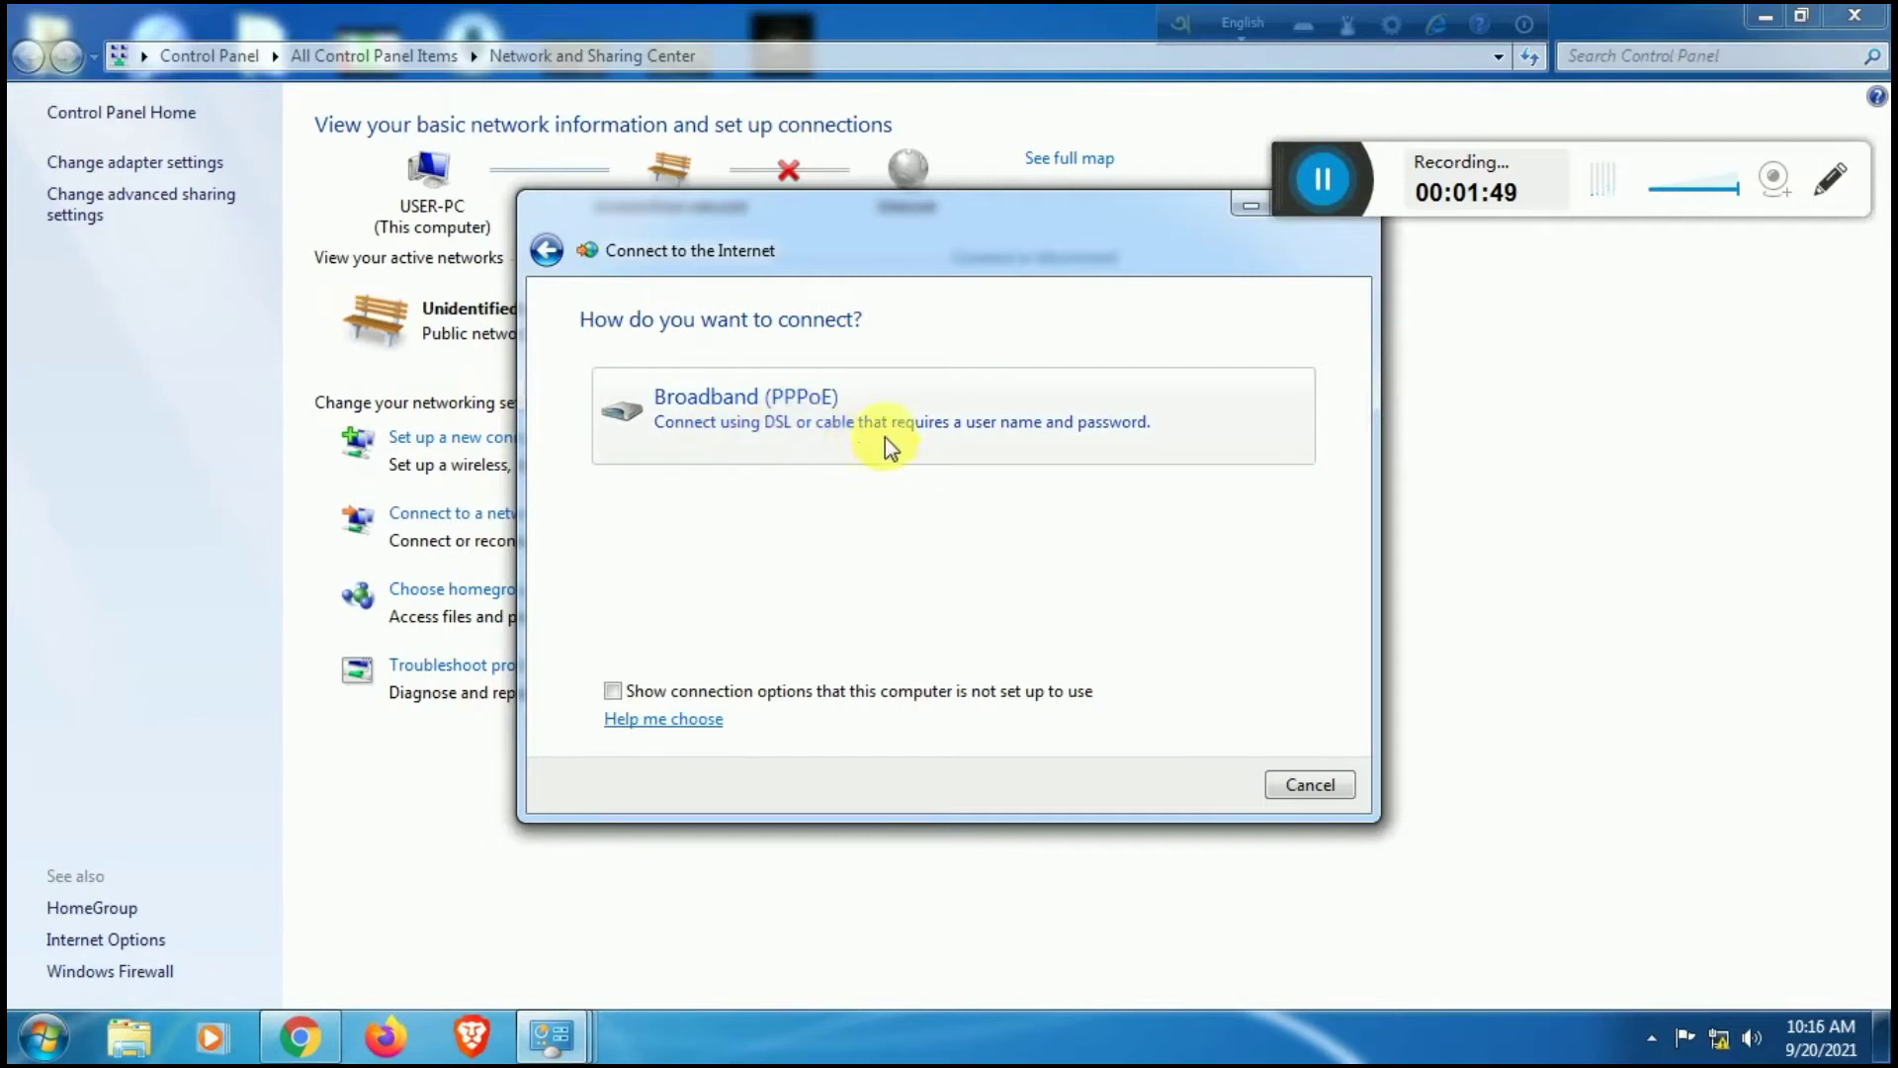
click(780, 419)
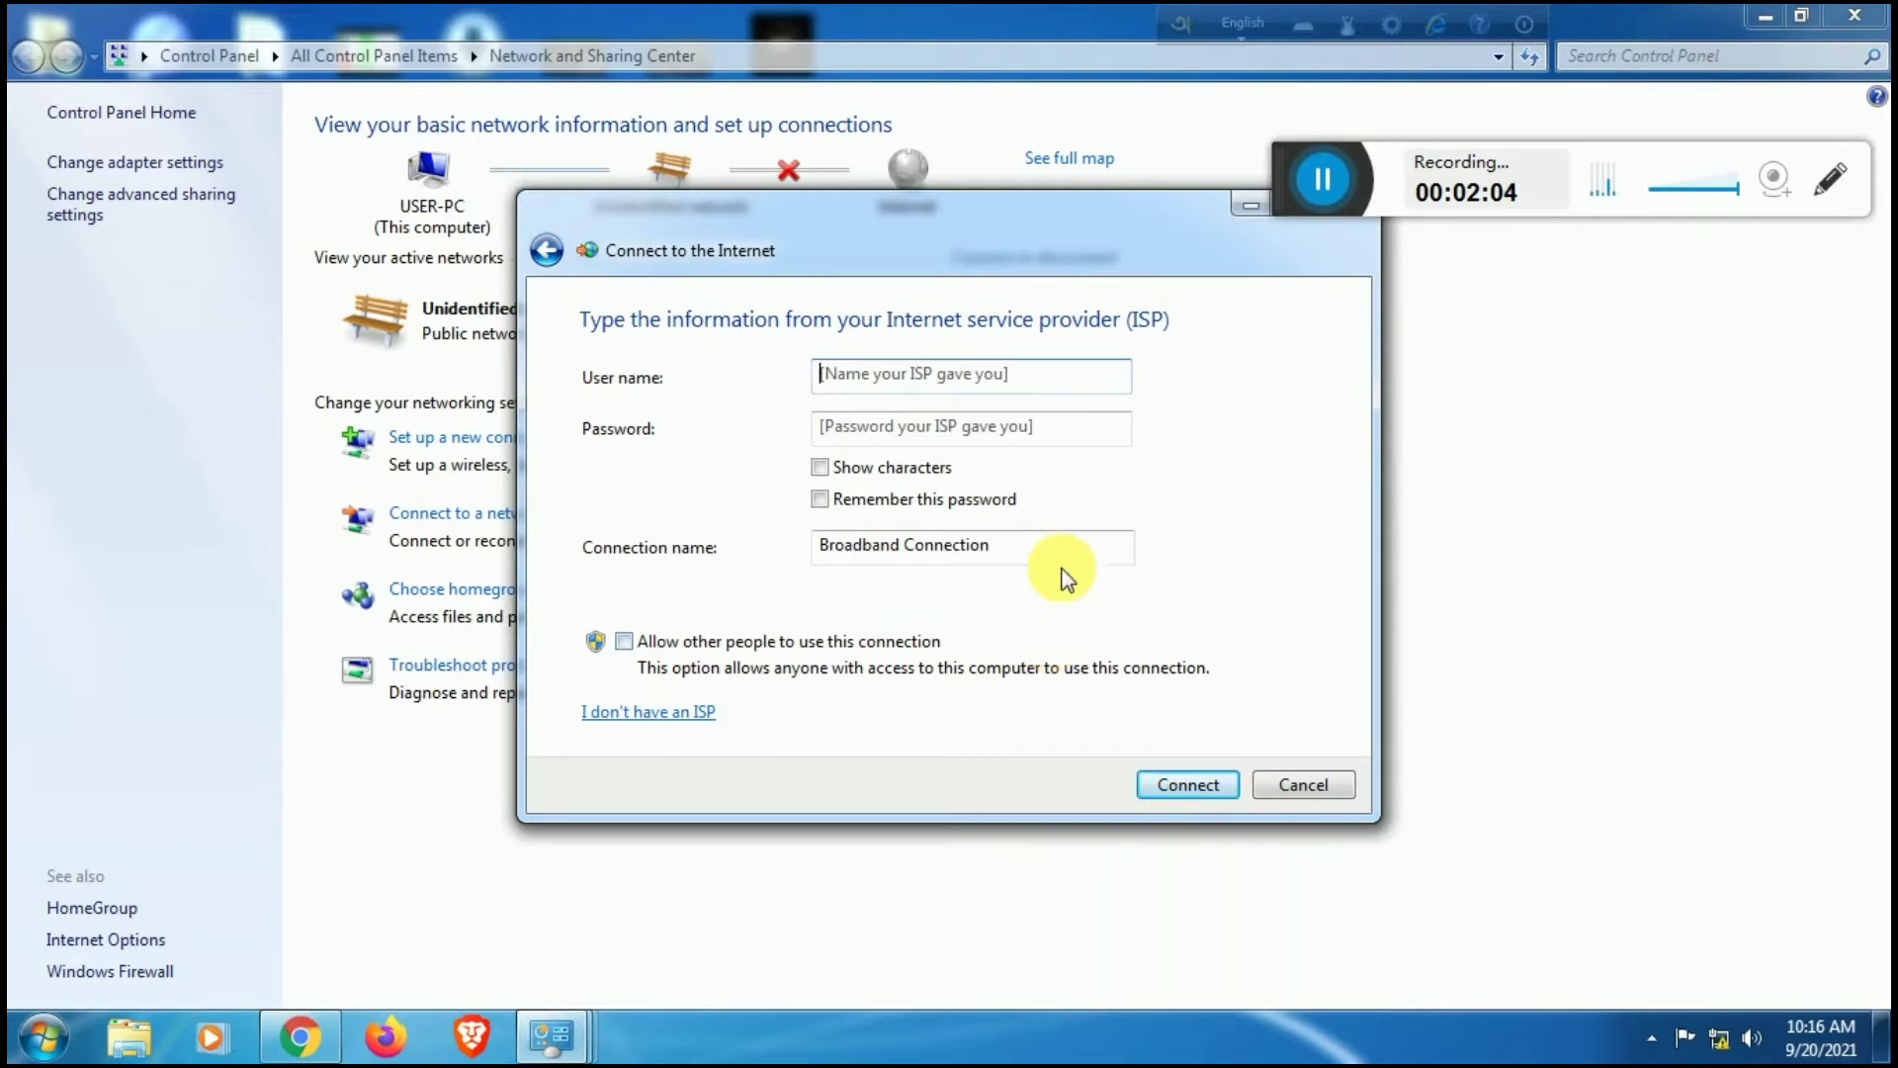
Enter the ISP account user name and password in the broadband details form
click(989, 380)
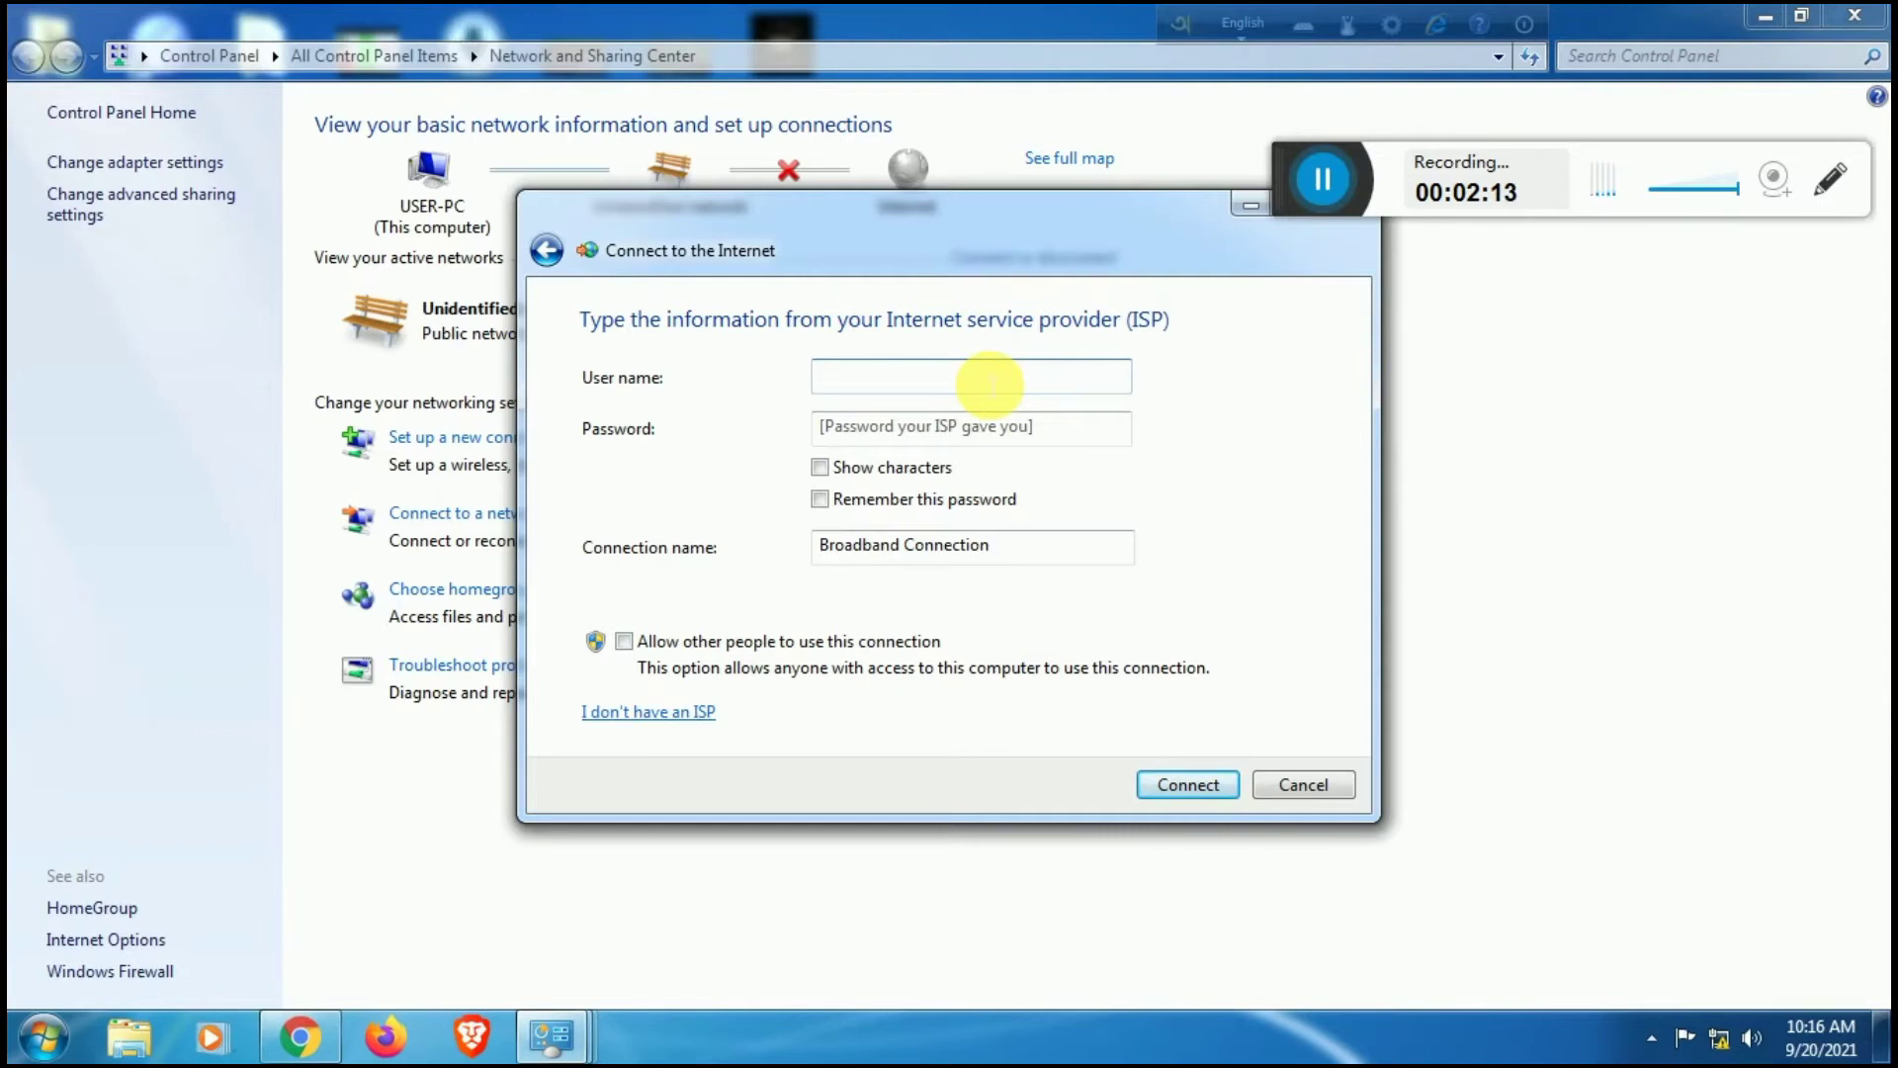
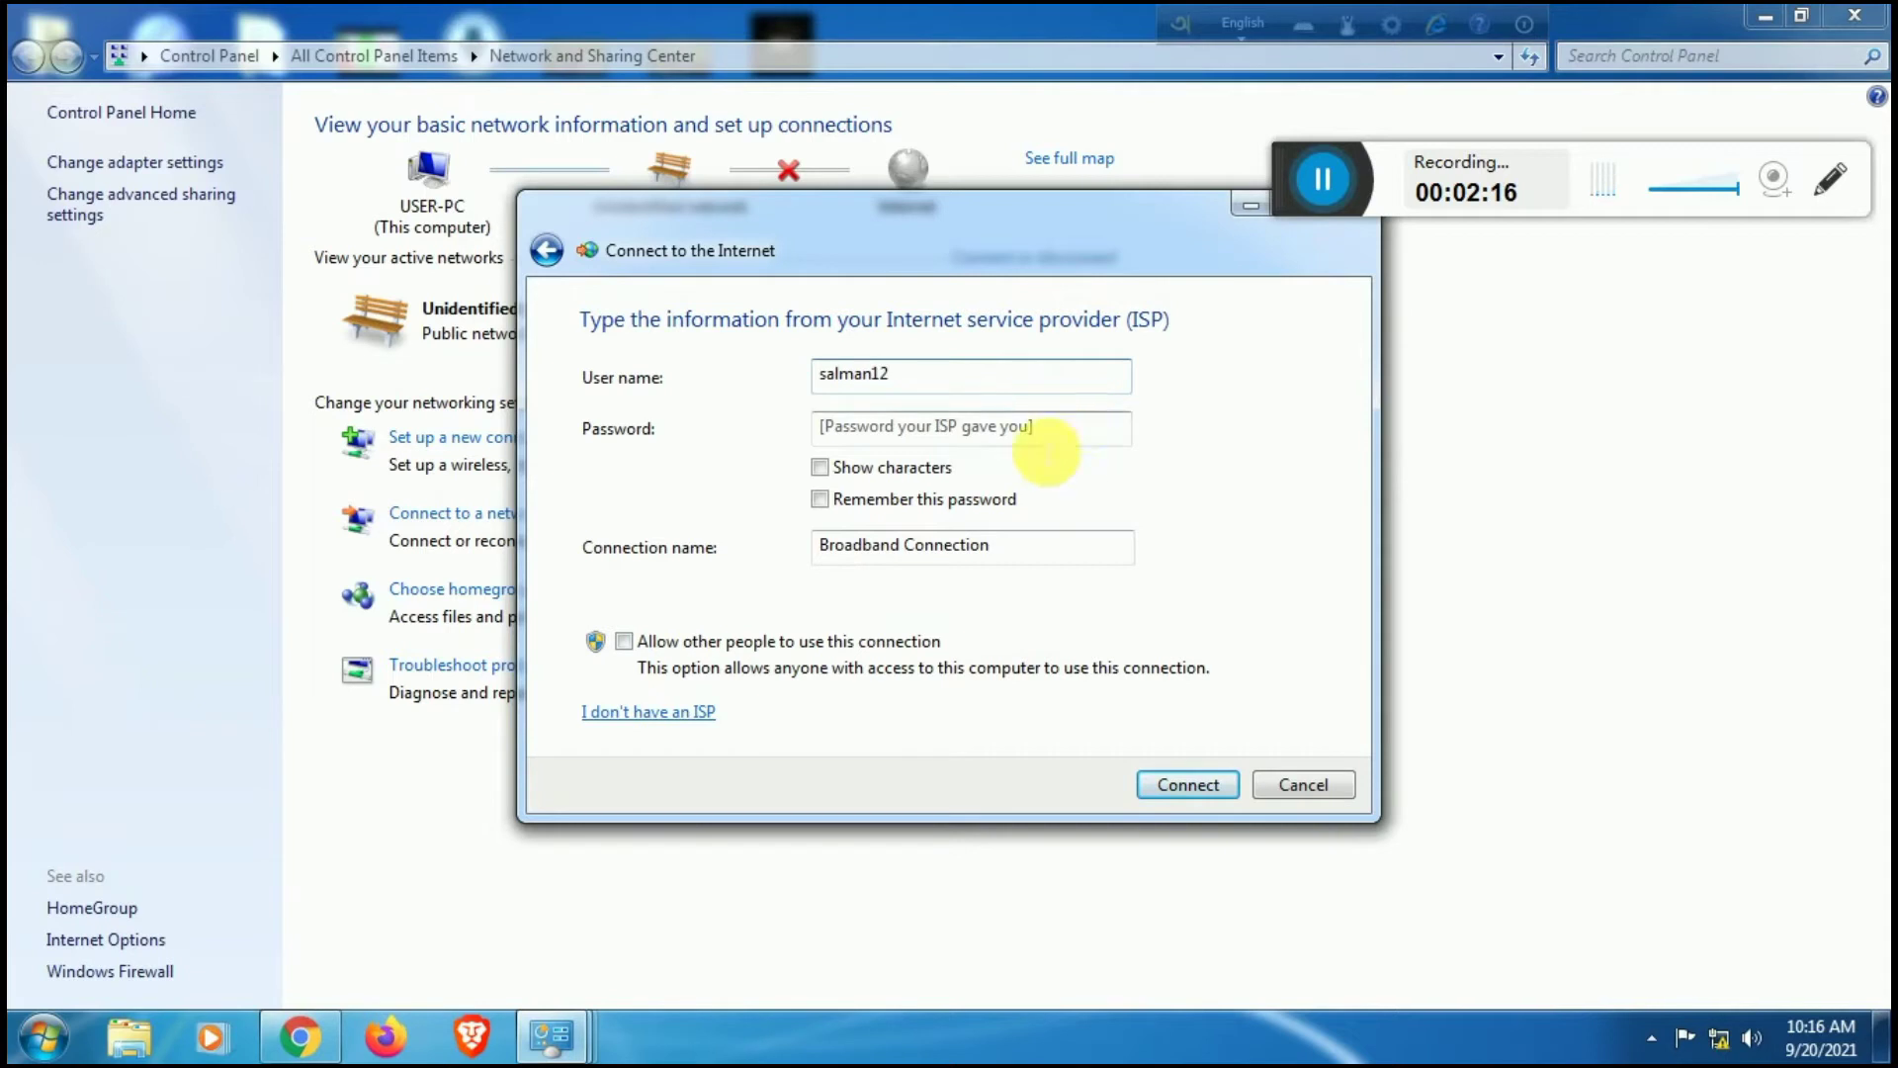
click(1043, 438)
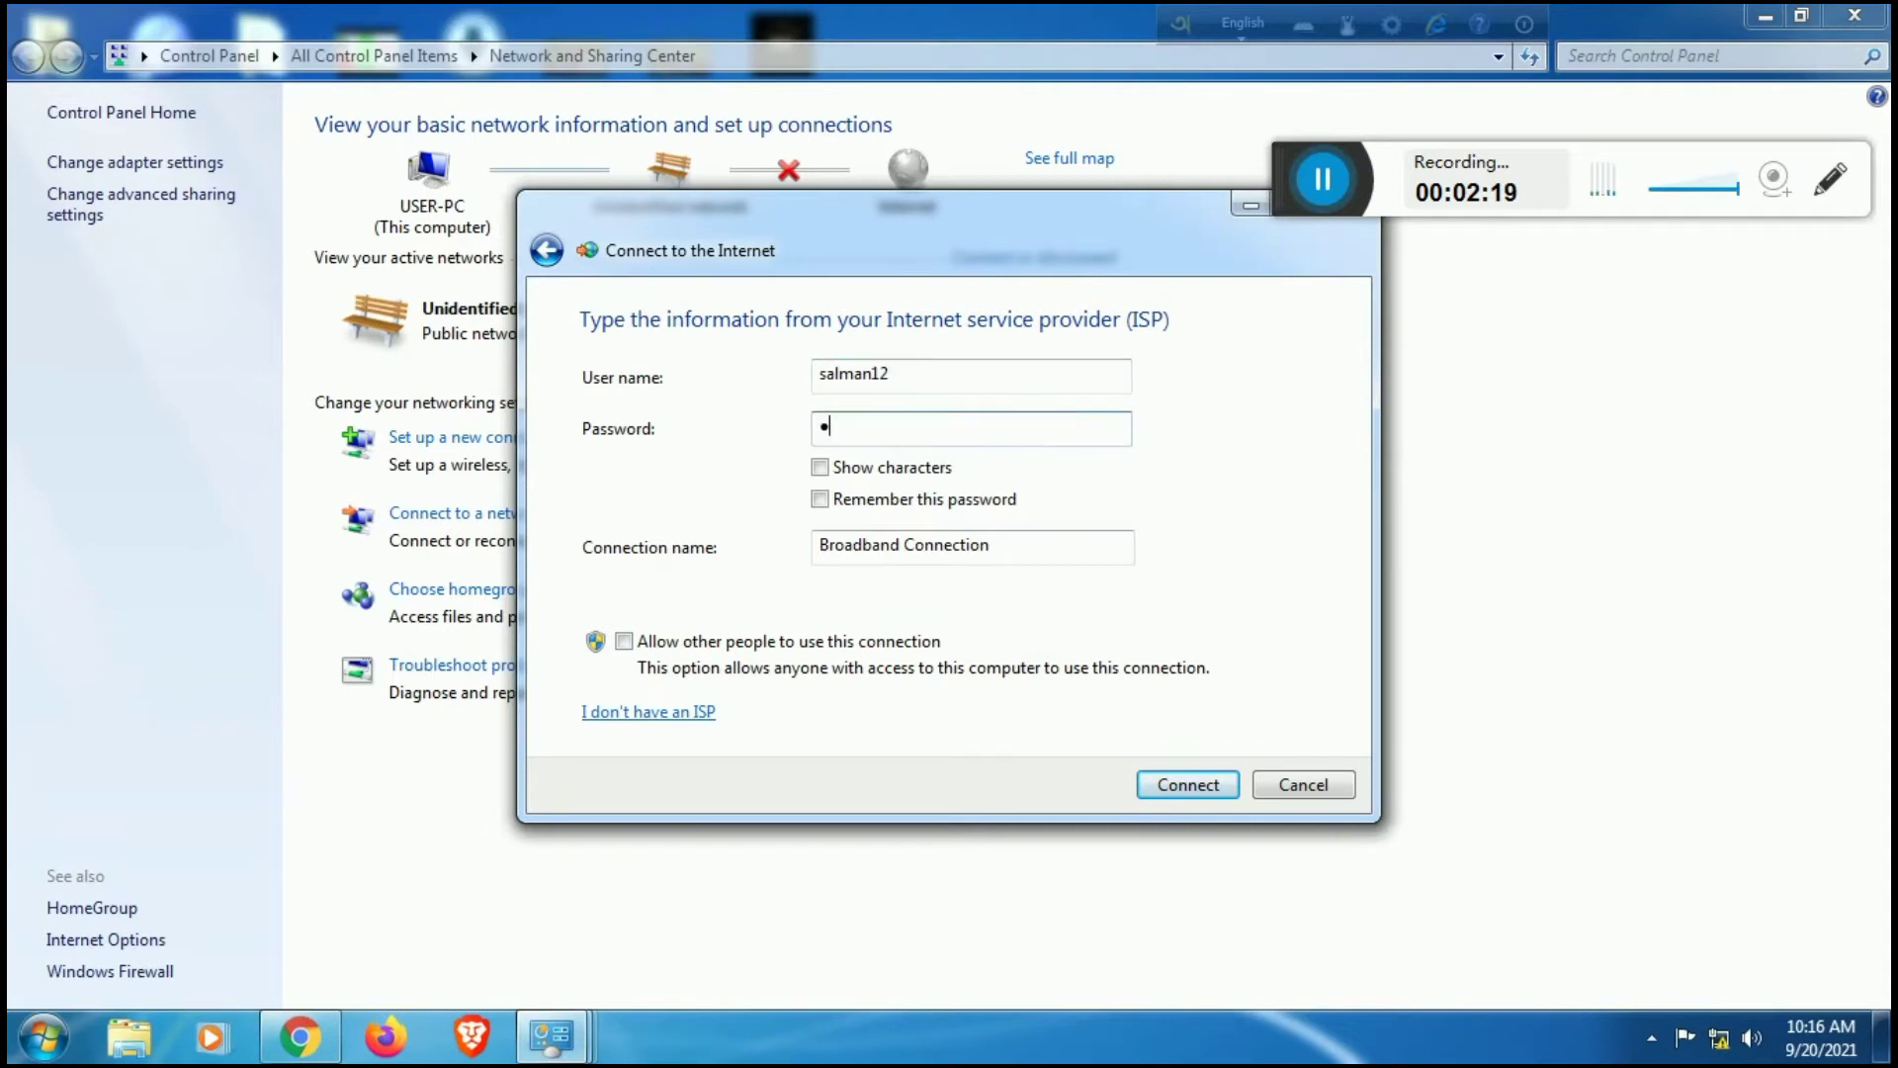
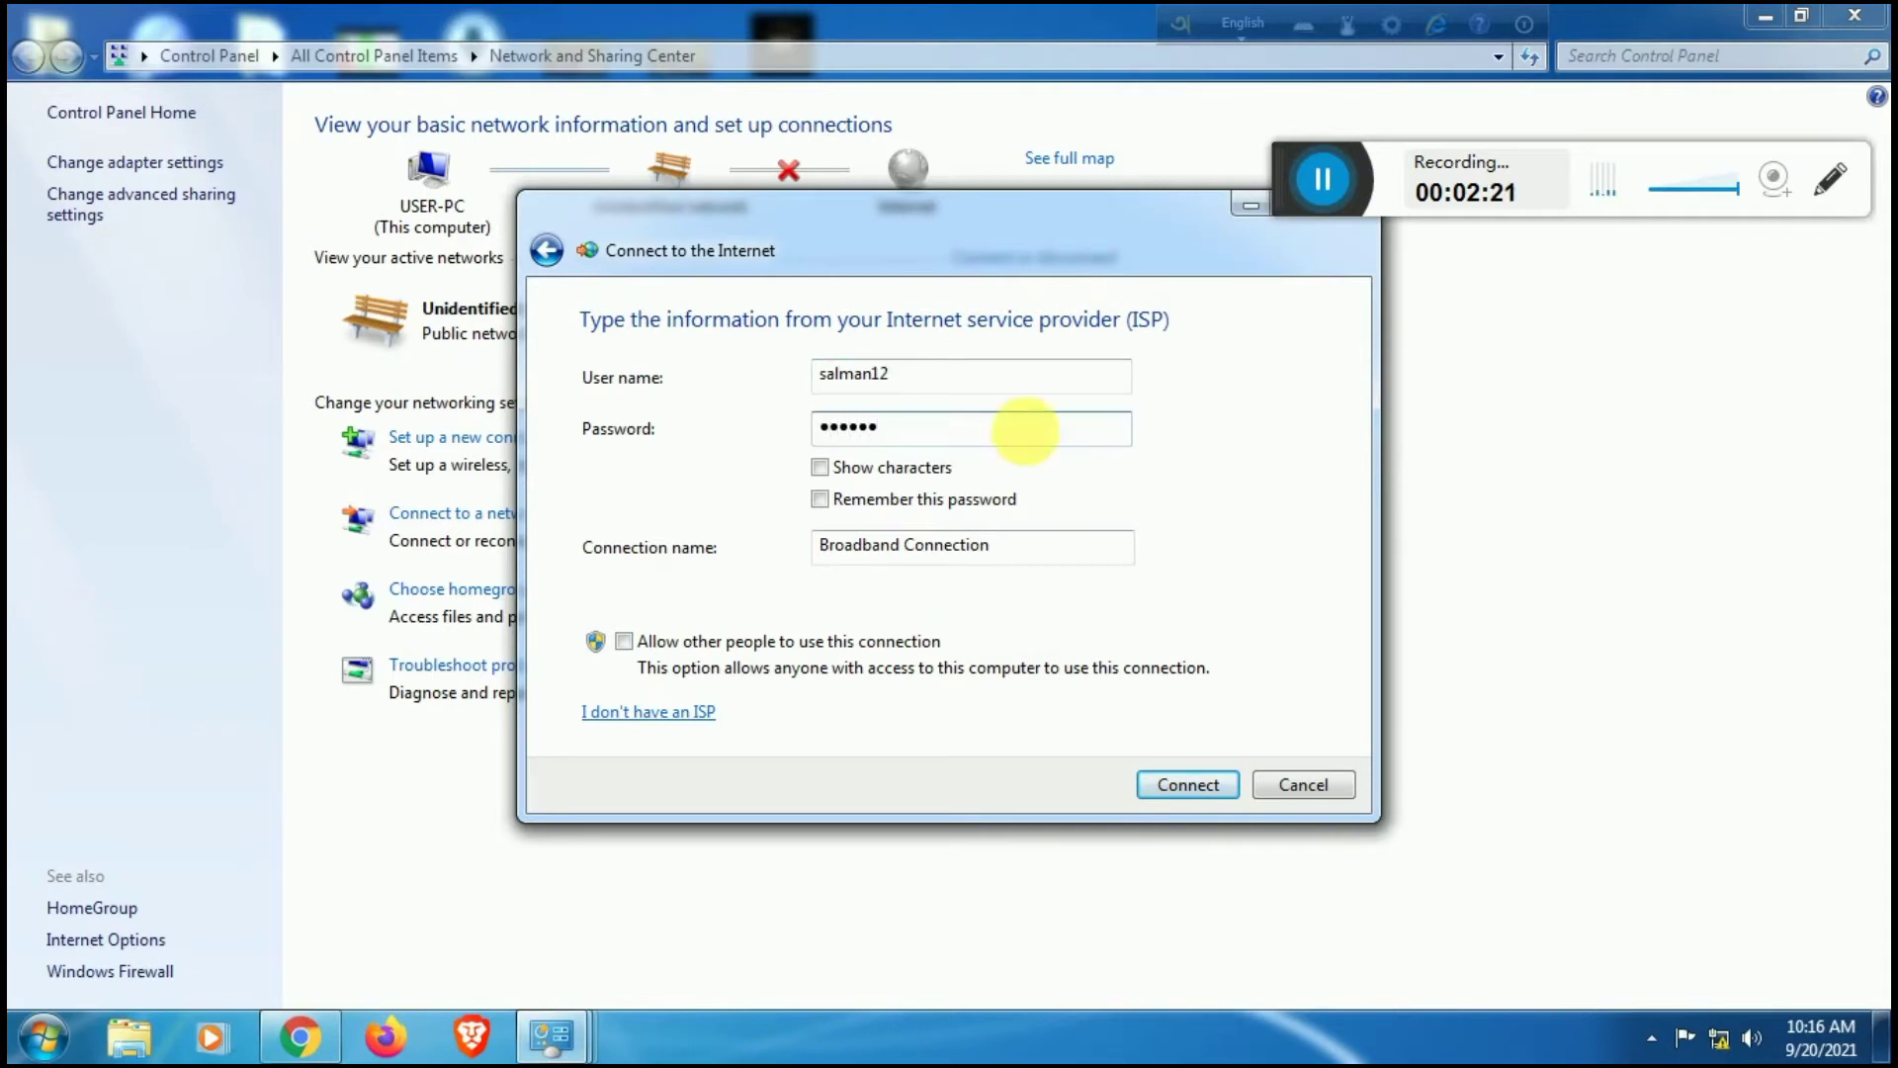
Tick Remember this password and Allow other people to use this connection, then connect
click(837, 508)
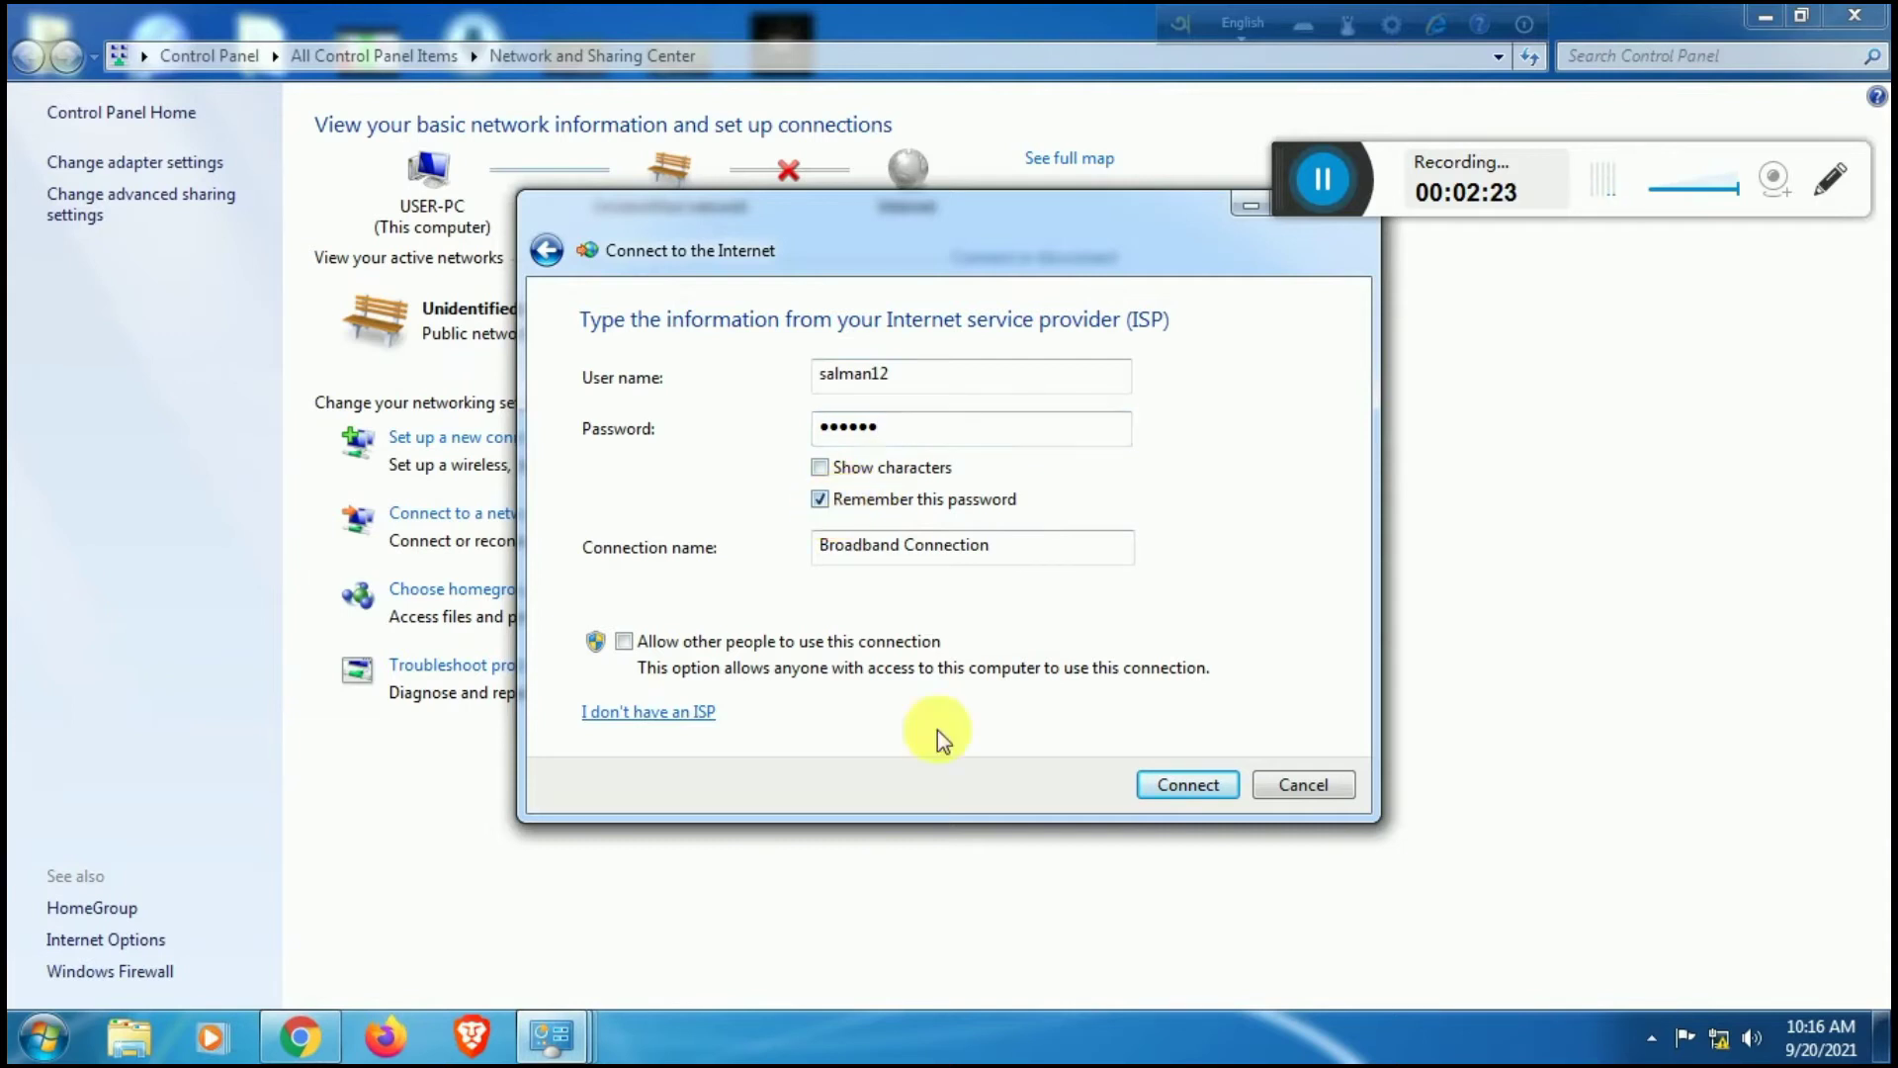
click(631, 644)
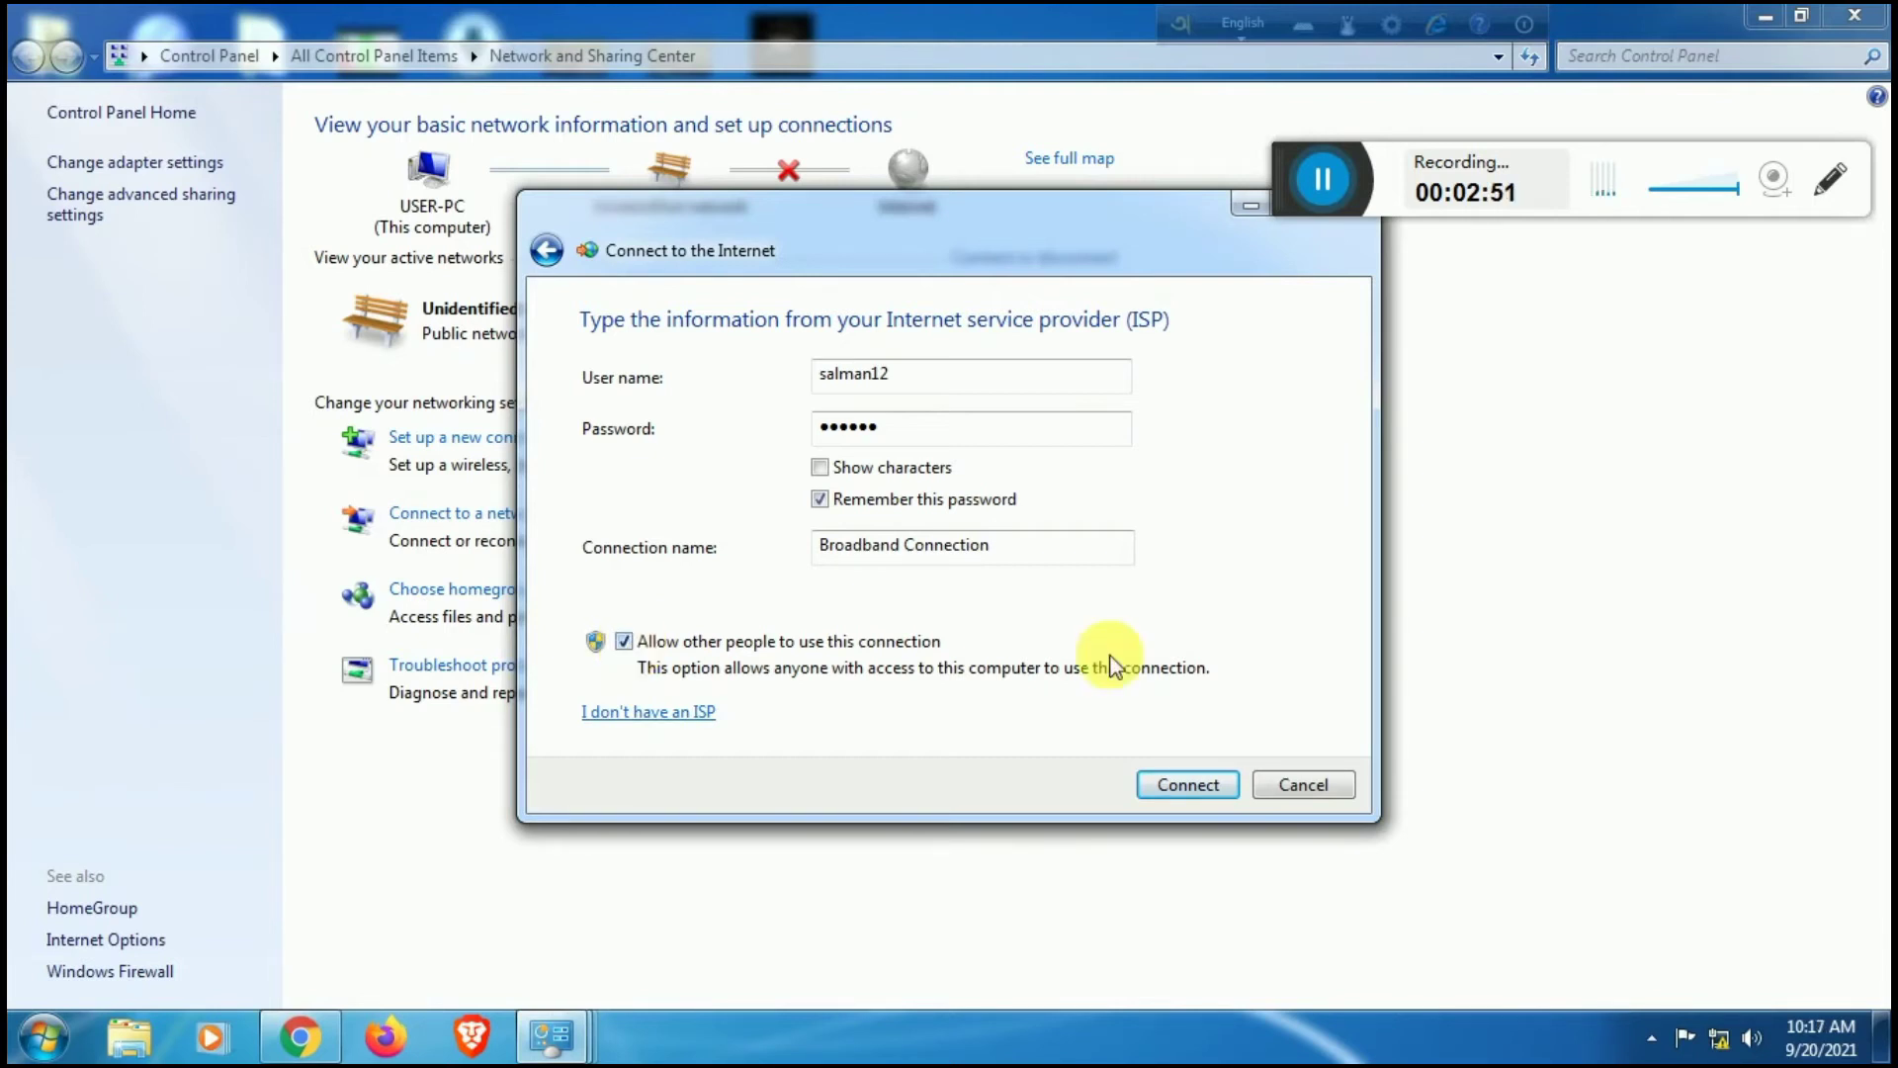
click(1185, 791)
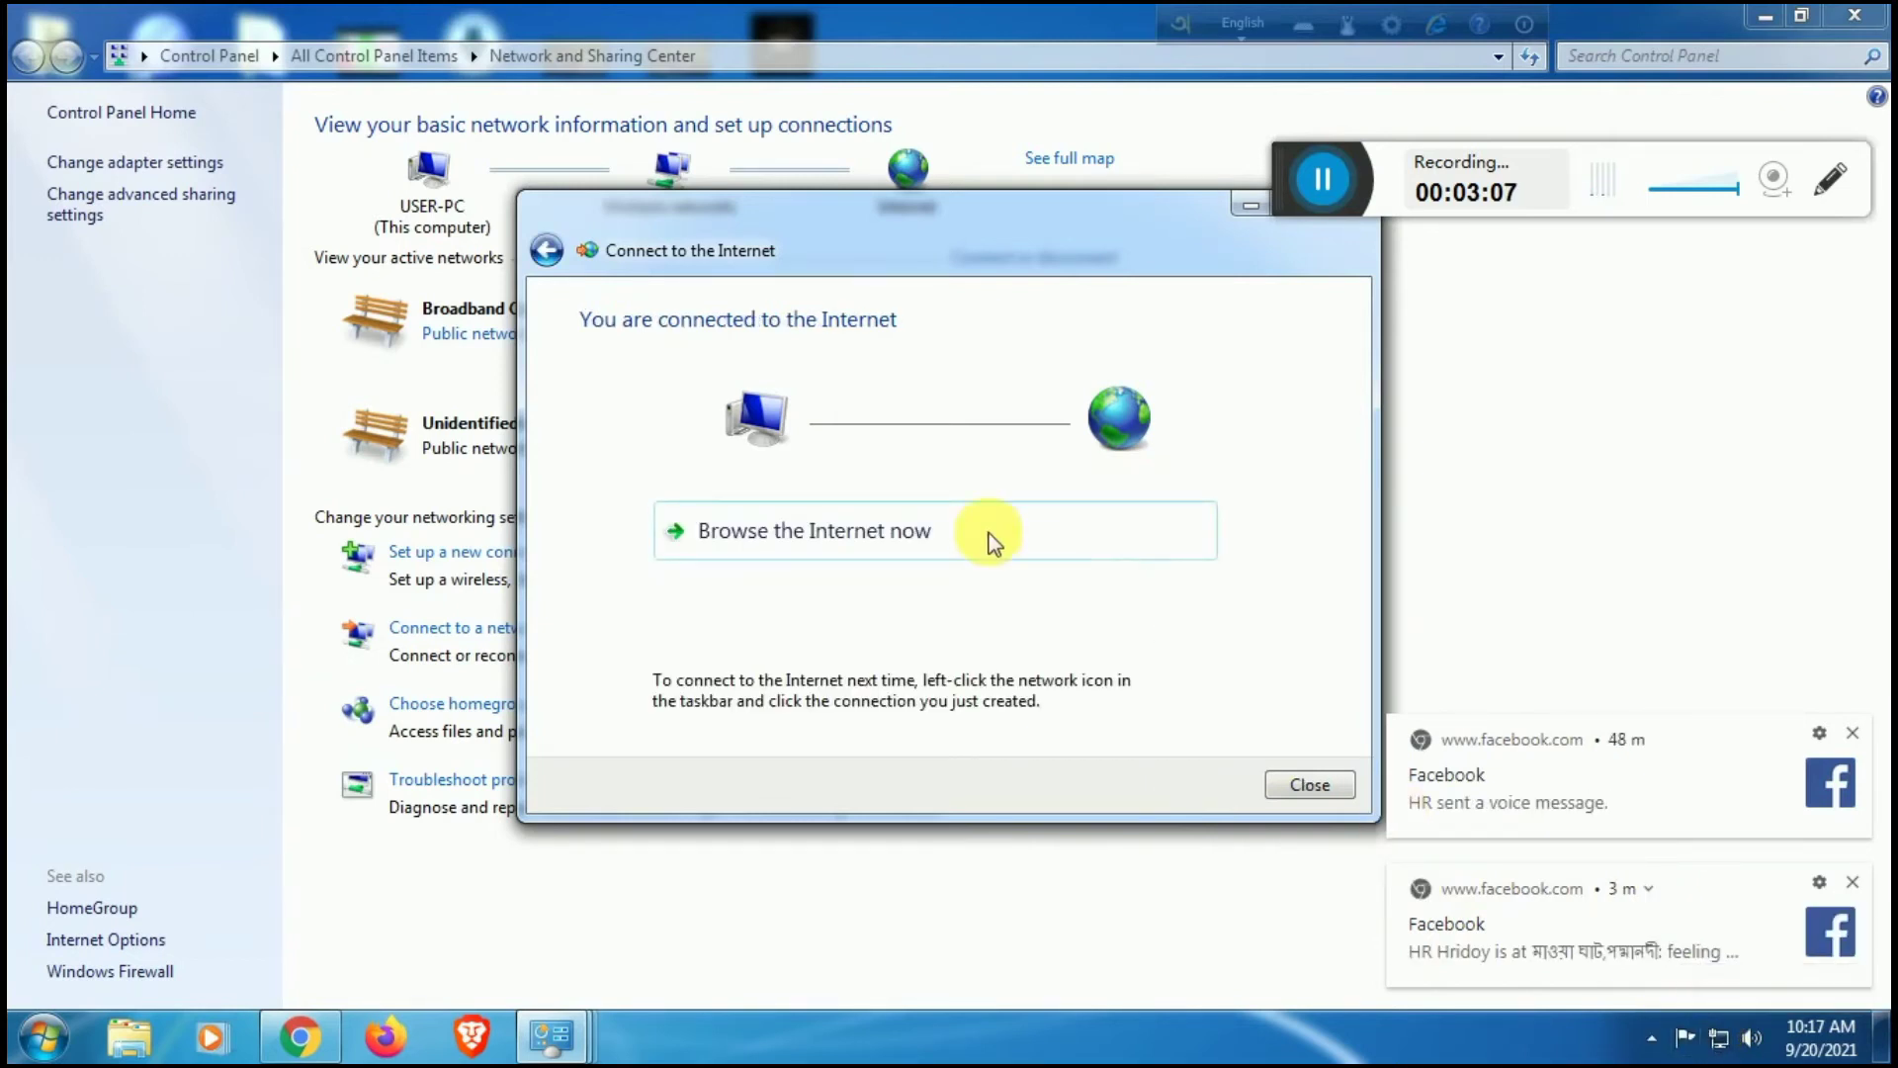
Close the wizard and Network and Sharing Center, then load YouTube in a new Chrome tab
click(1313, 791)
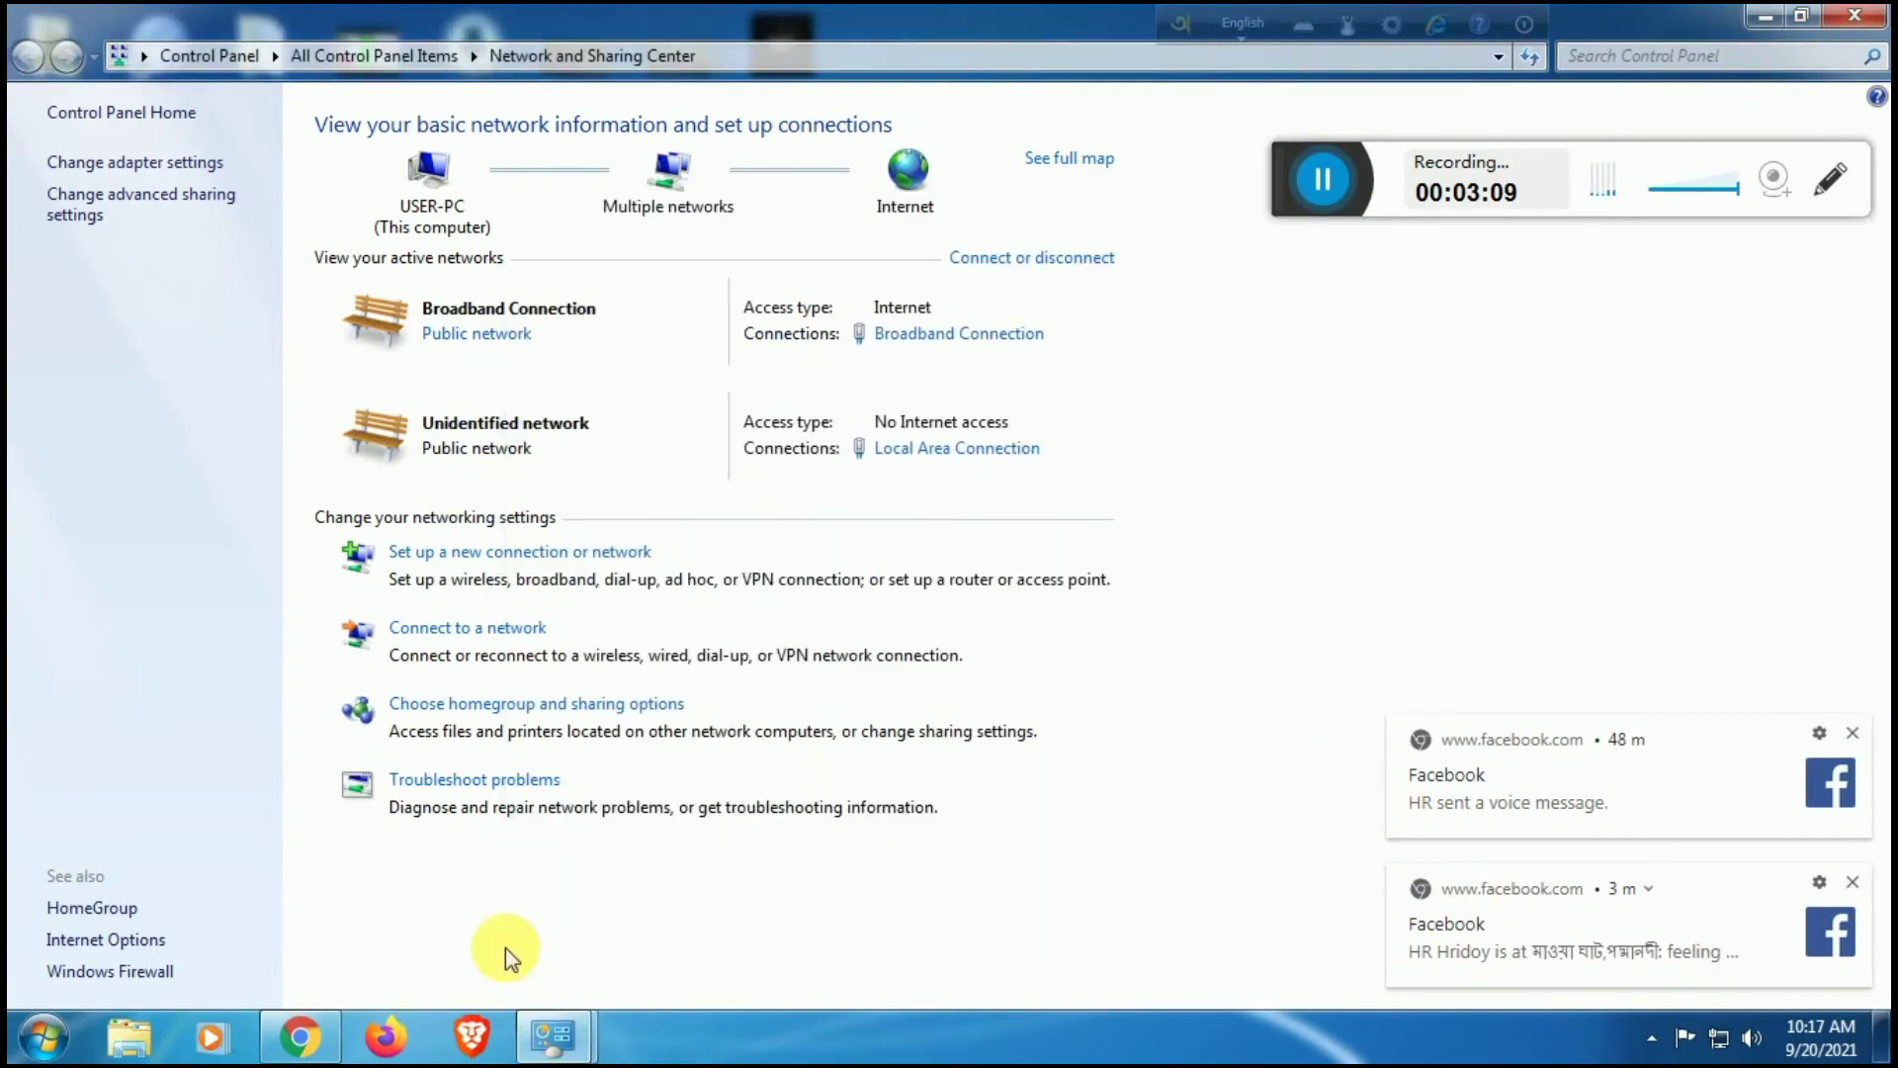
click(1868, 18)
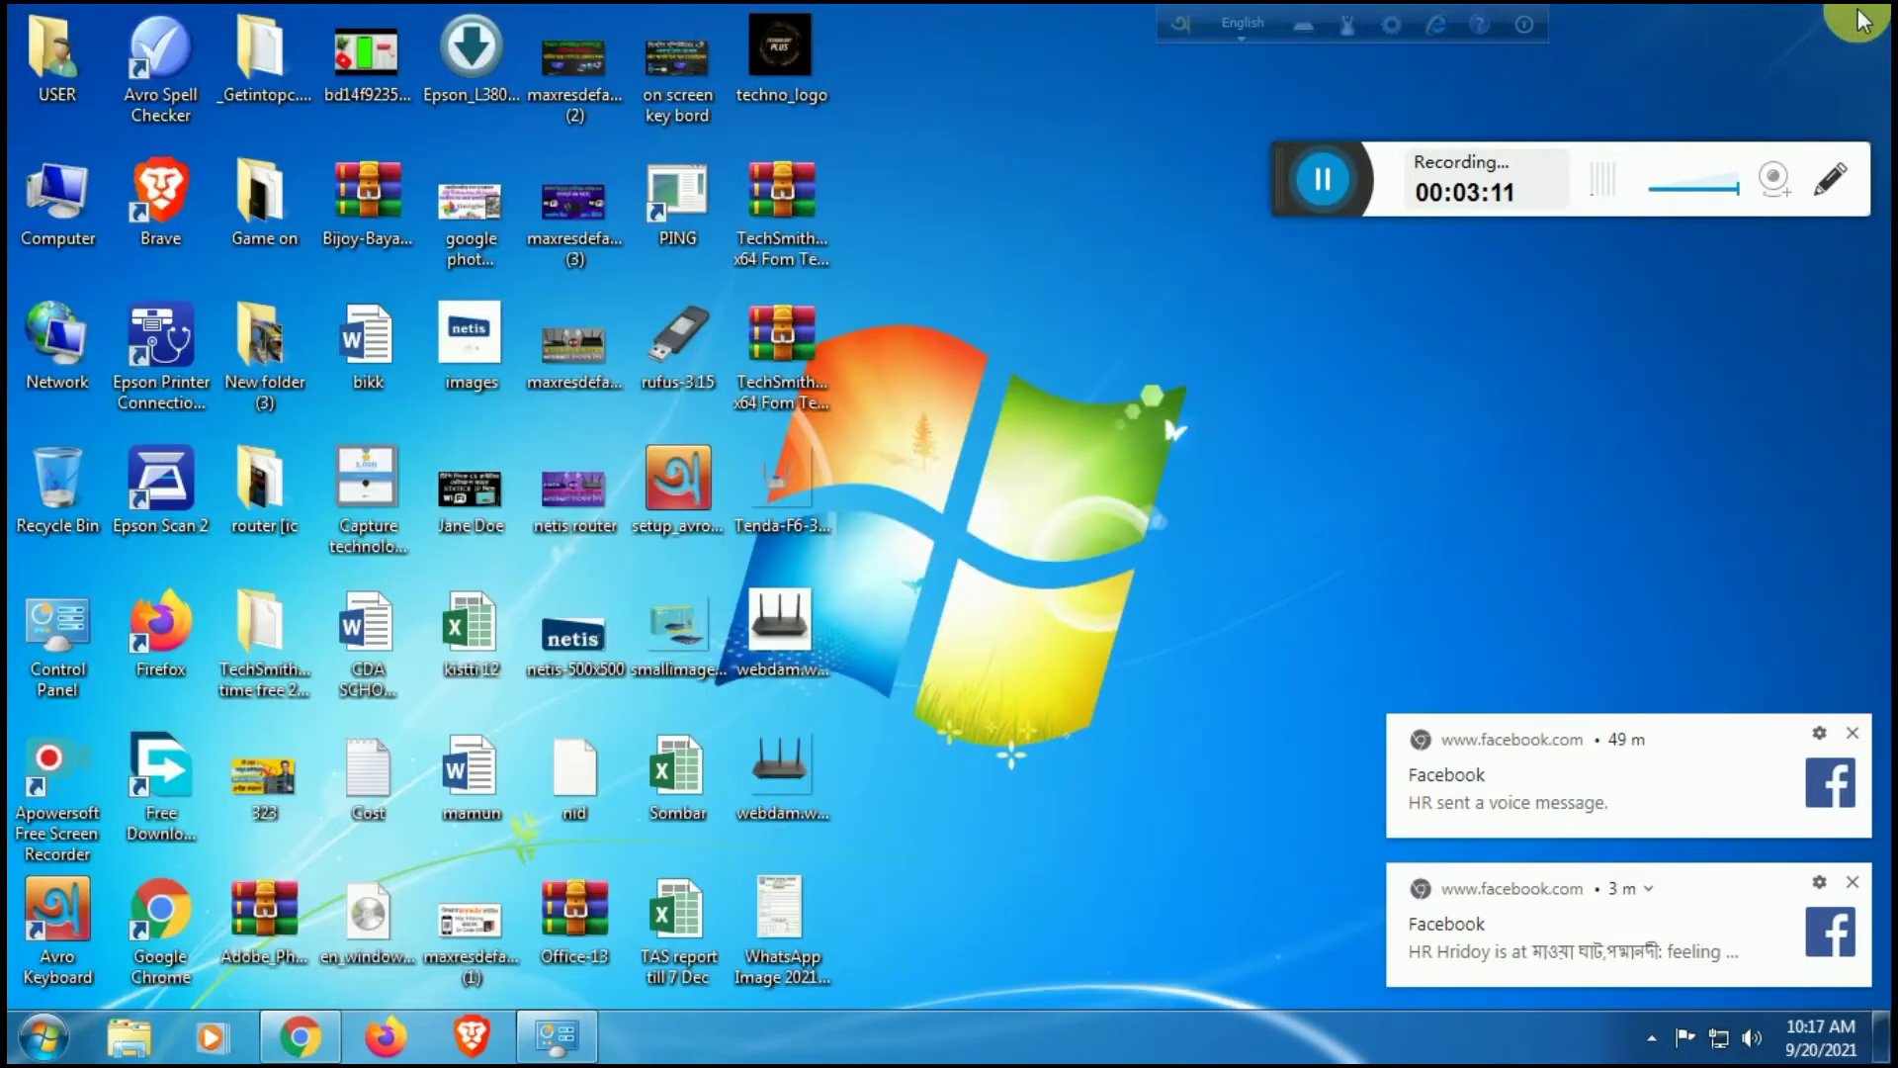
click(300, 1048)
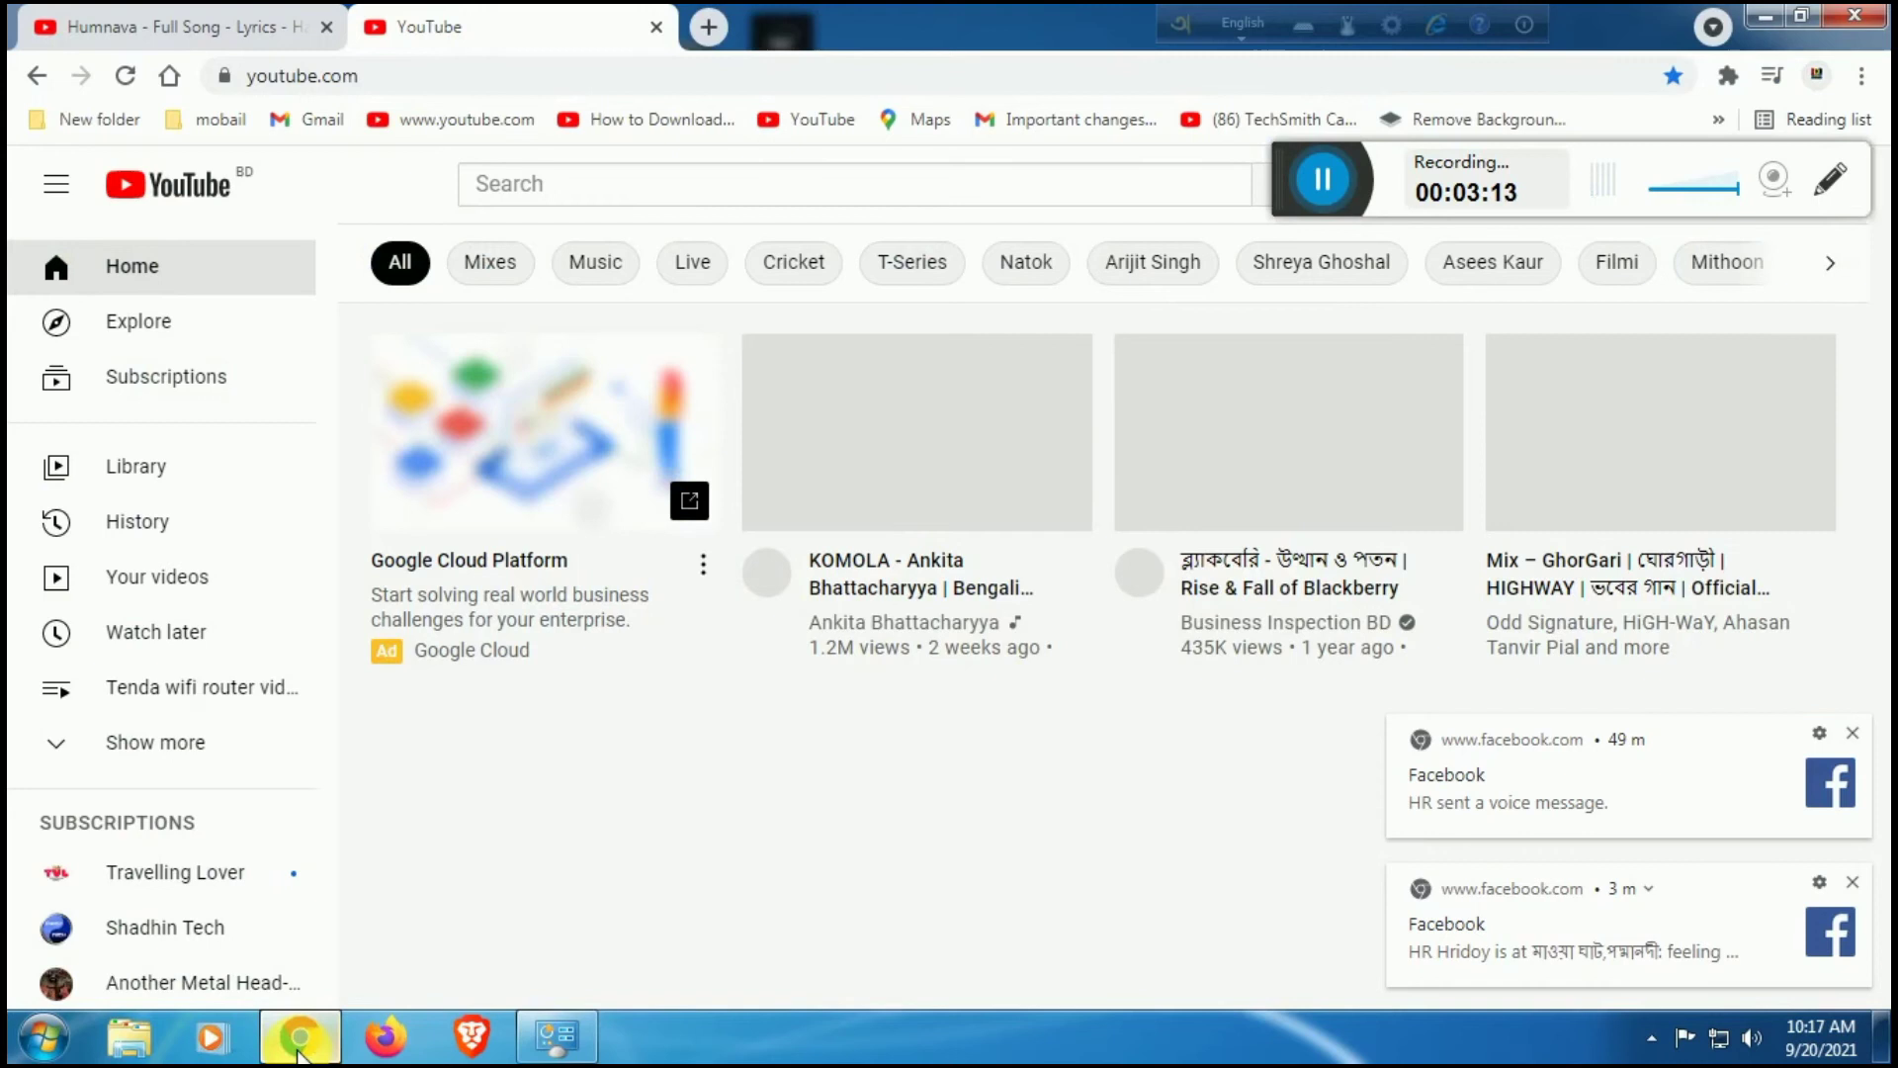
click(708, 35)
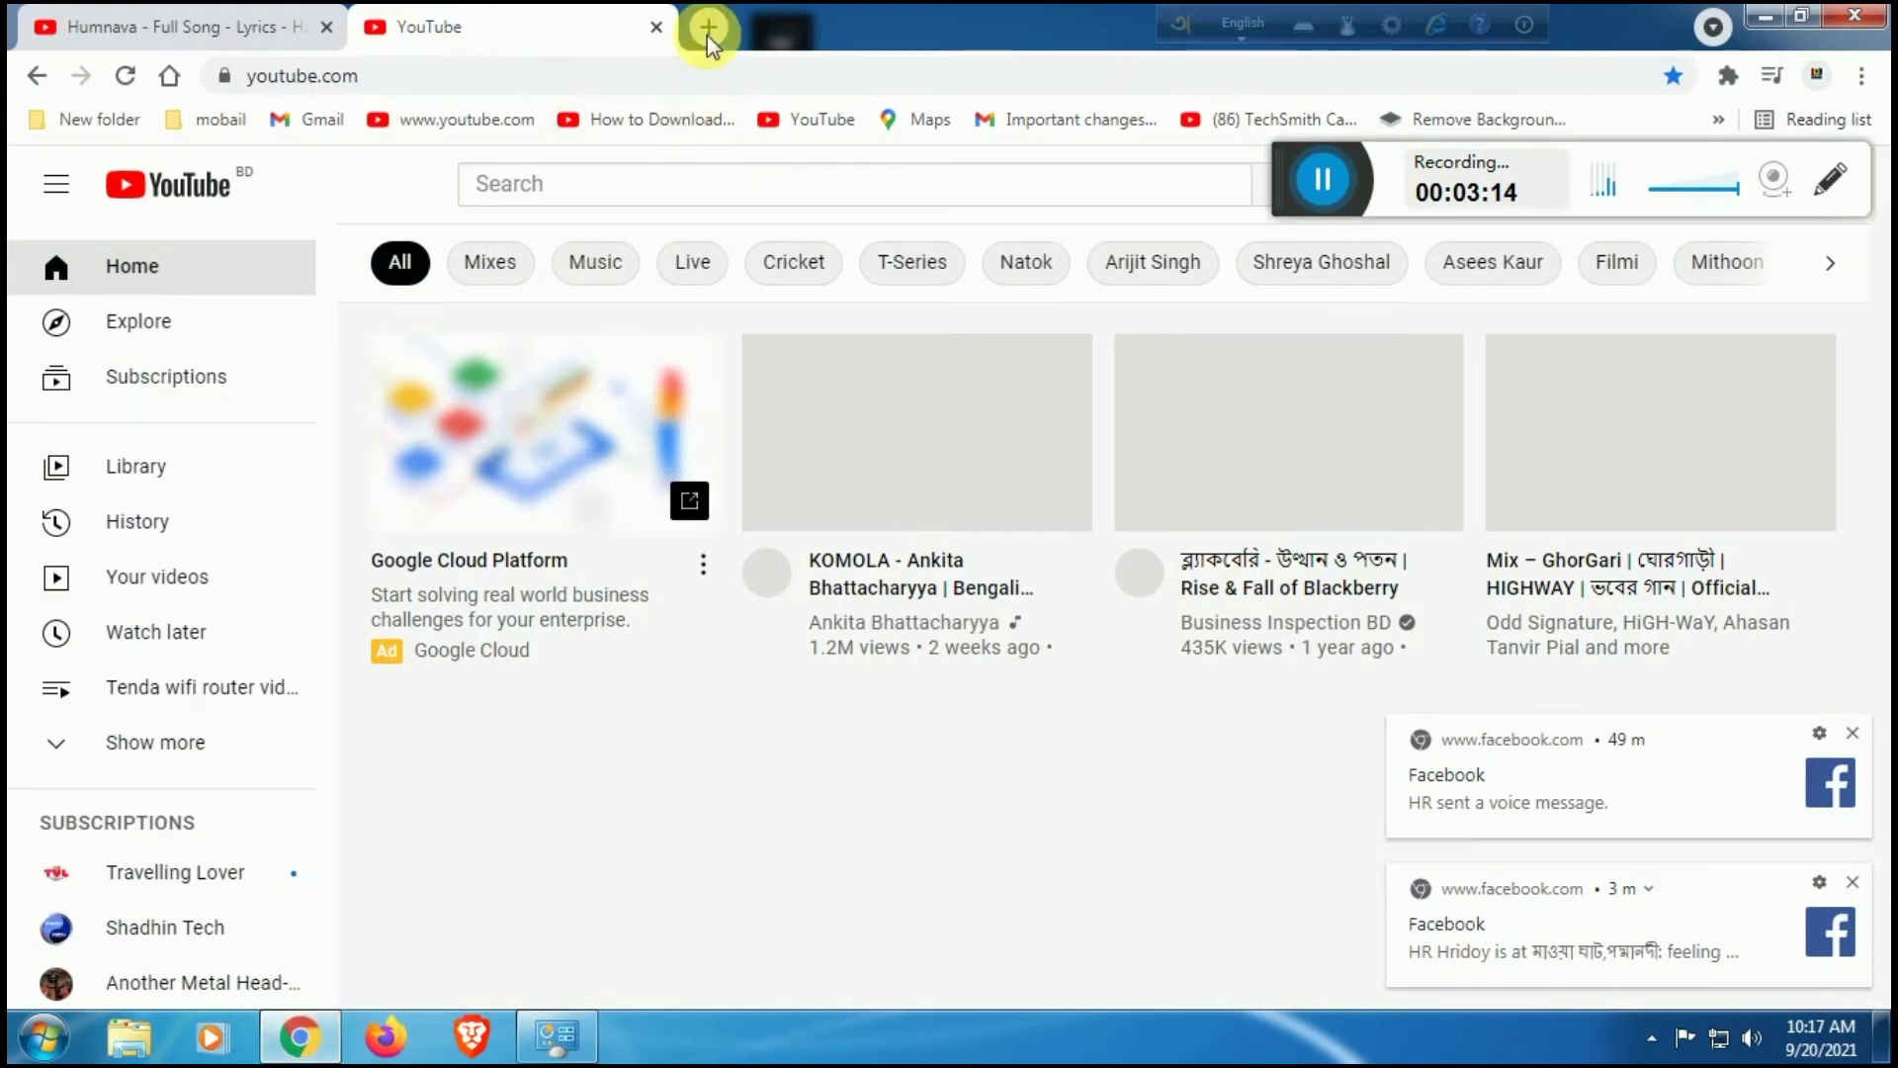
click(835, 134)
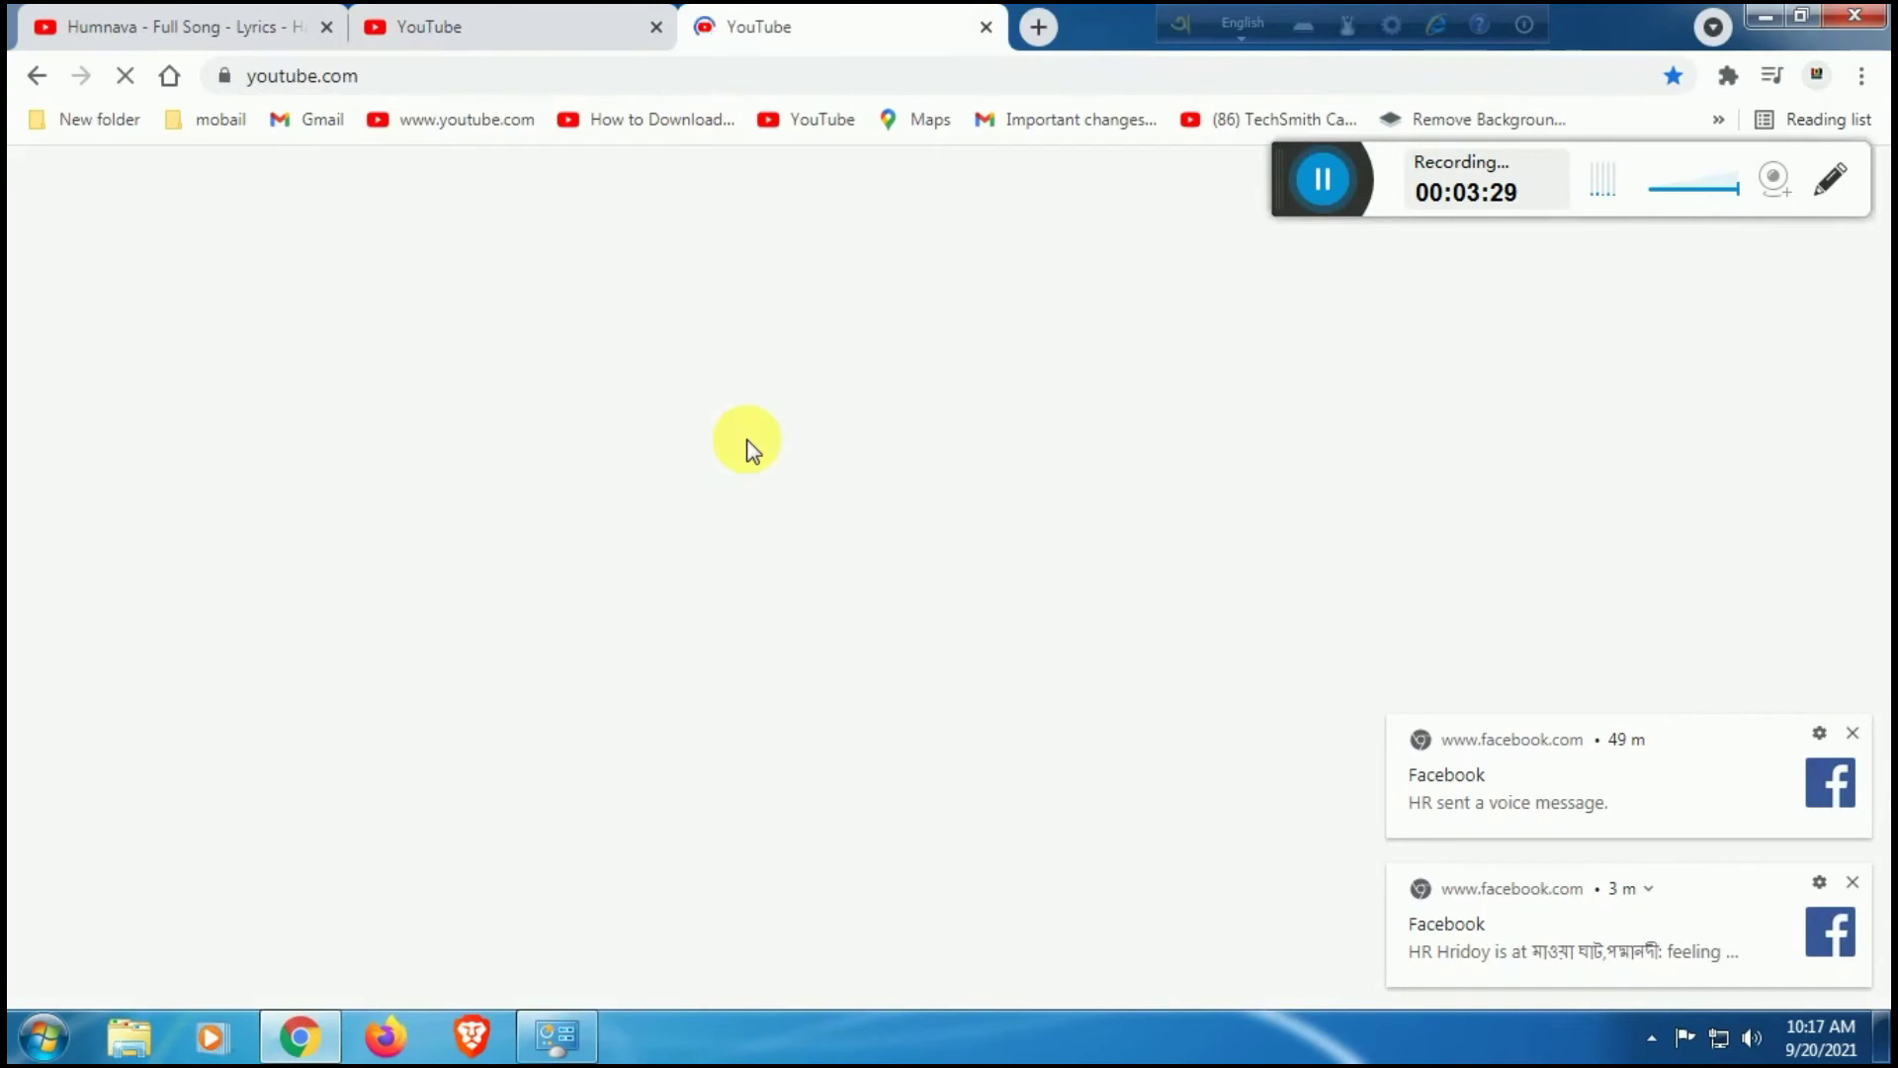
Disconnect Broadband Connection from the tray network list and close the flyout
click(1720, 1038)
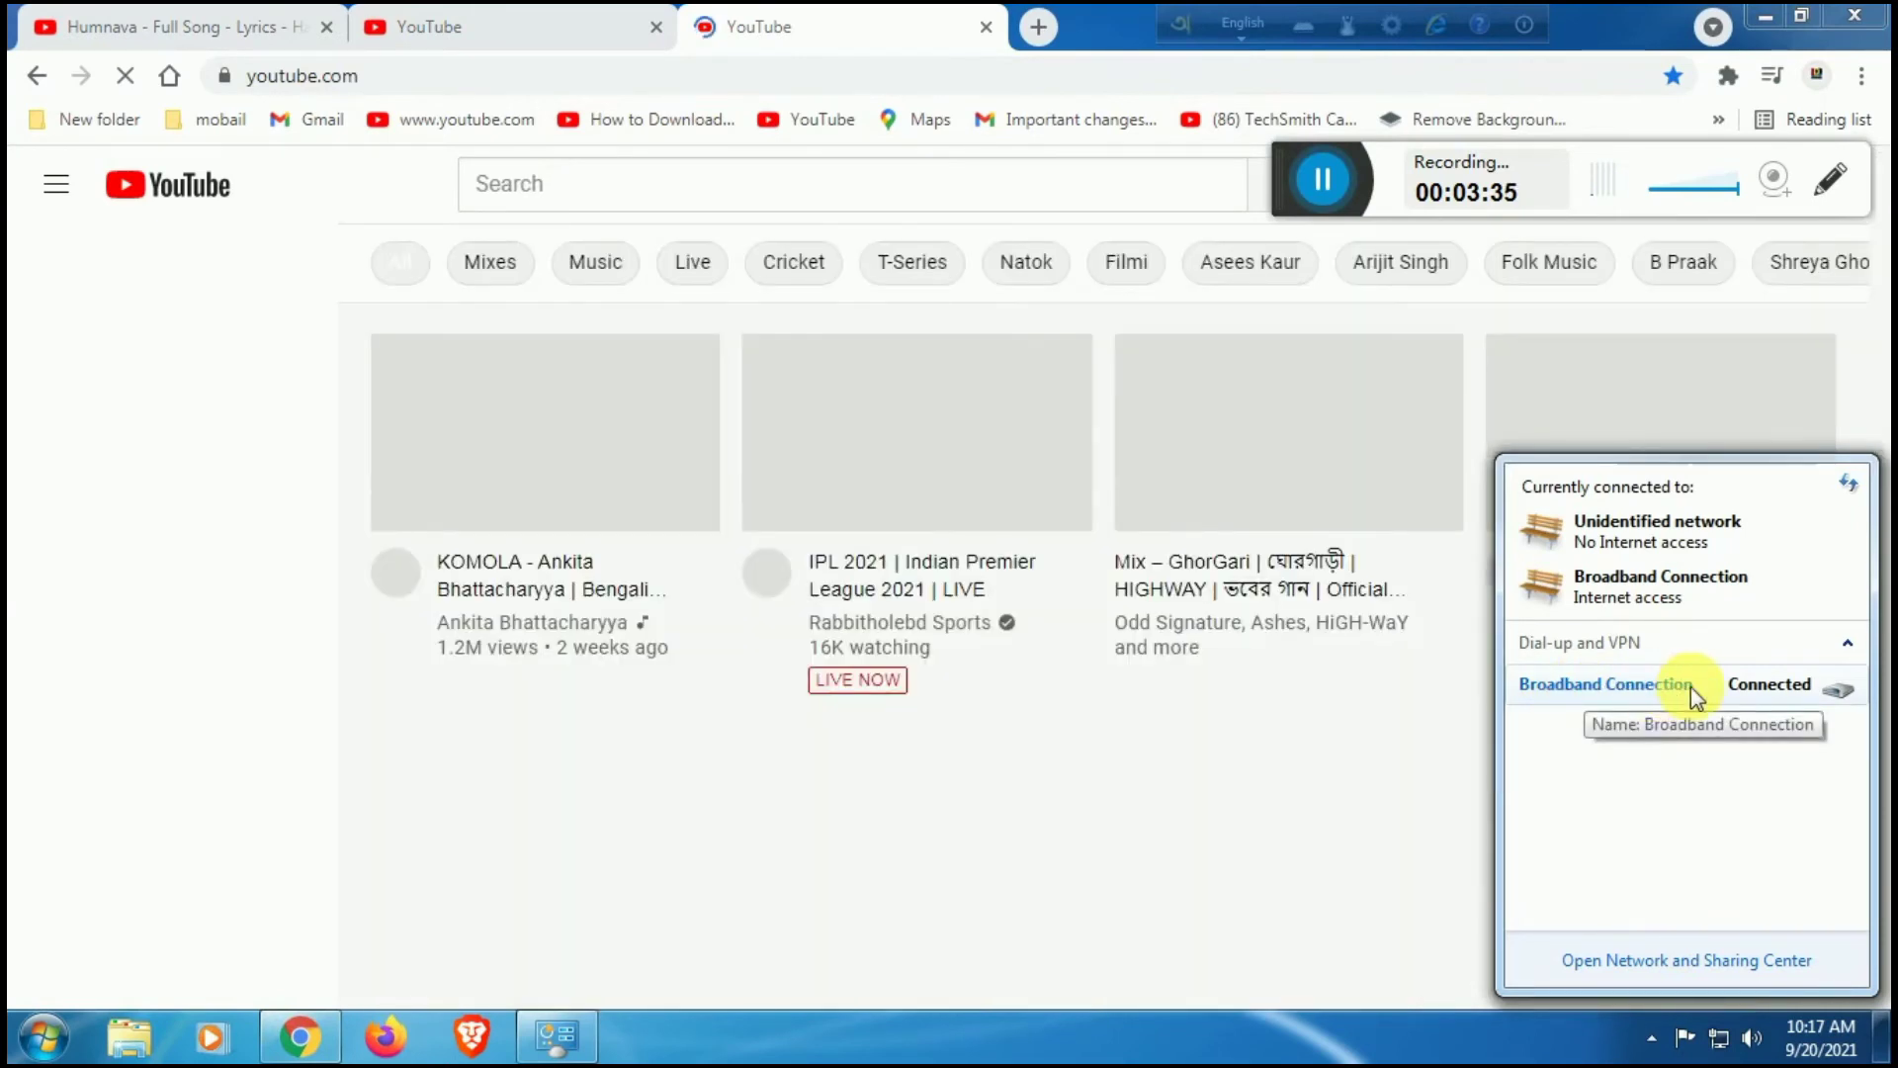
click(1691, 686)
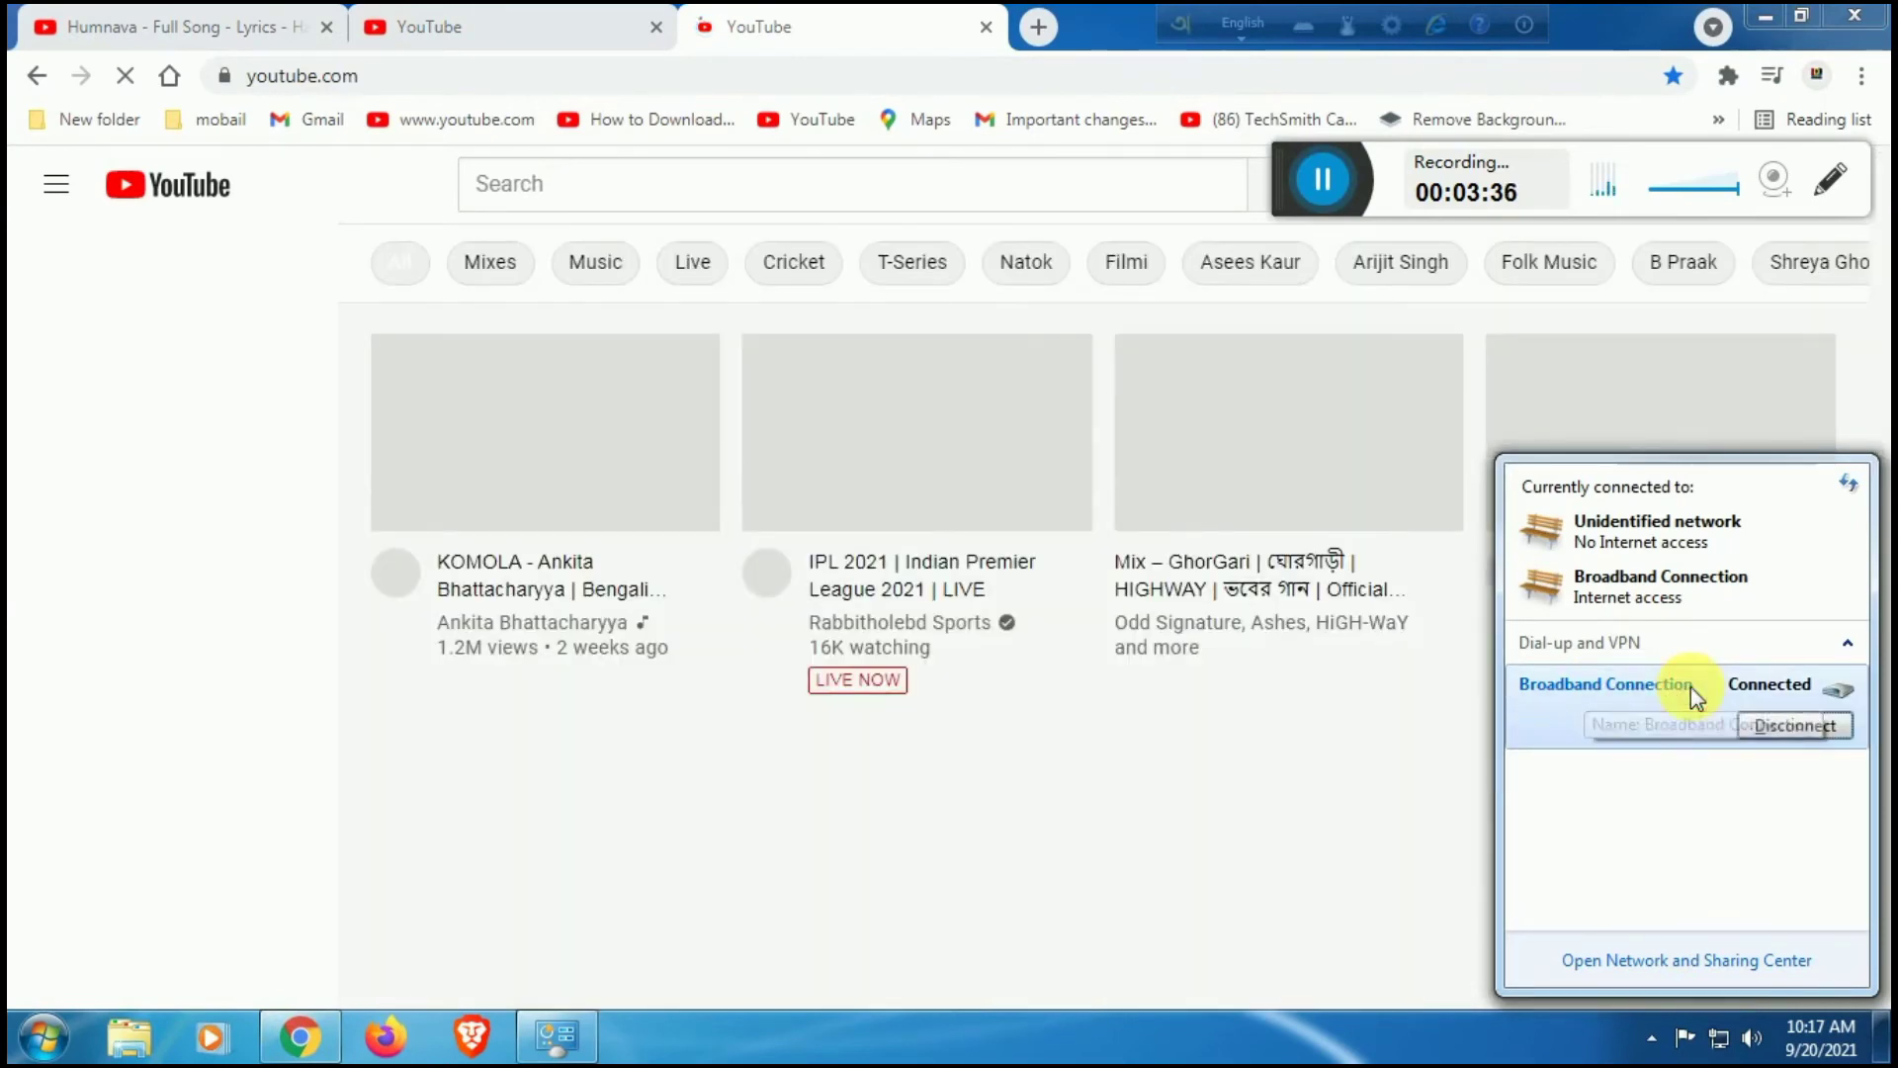
click(1776, 728)
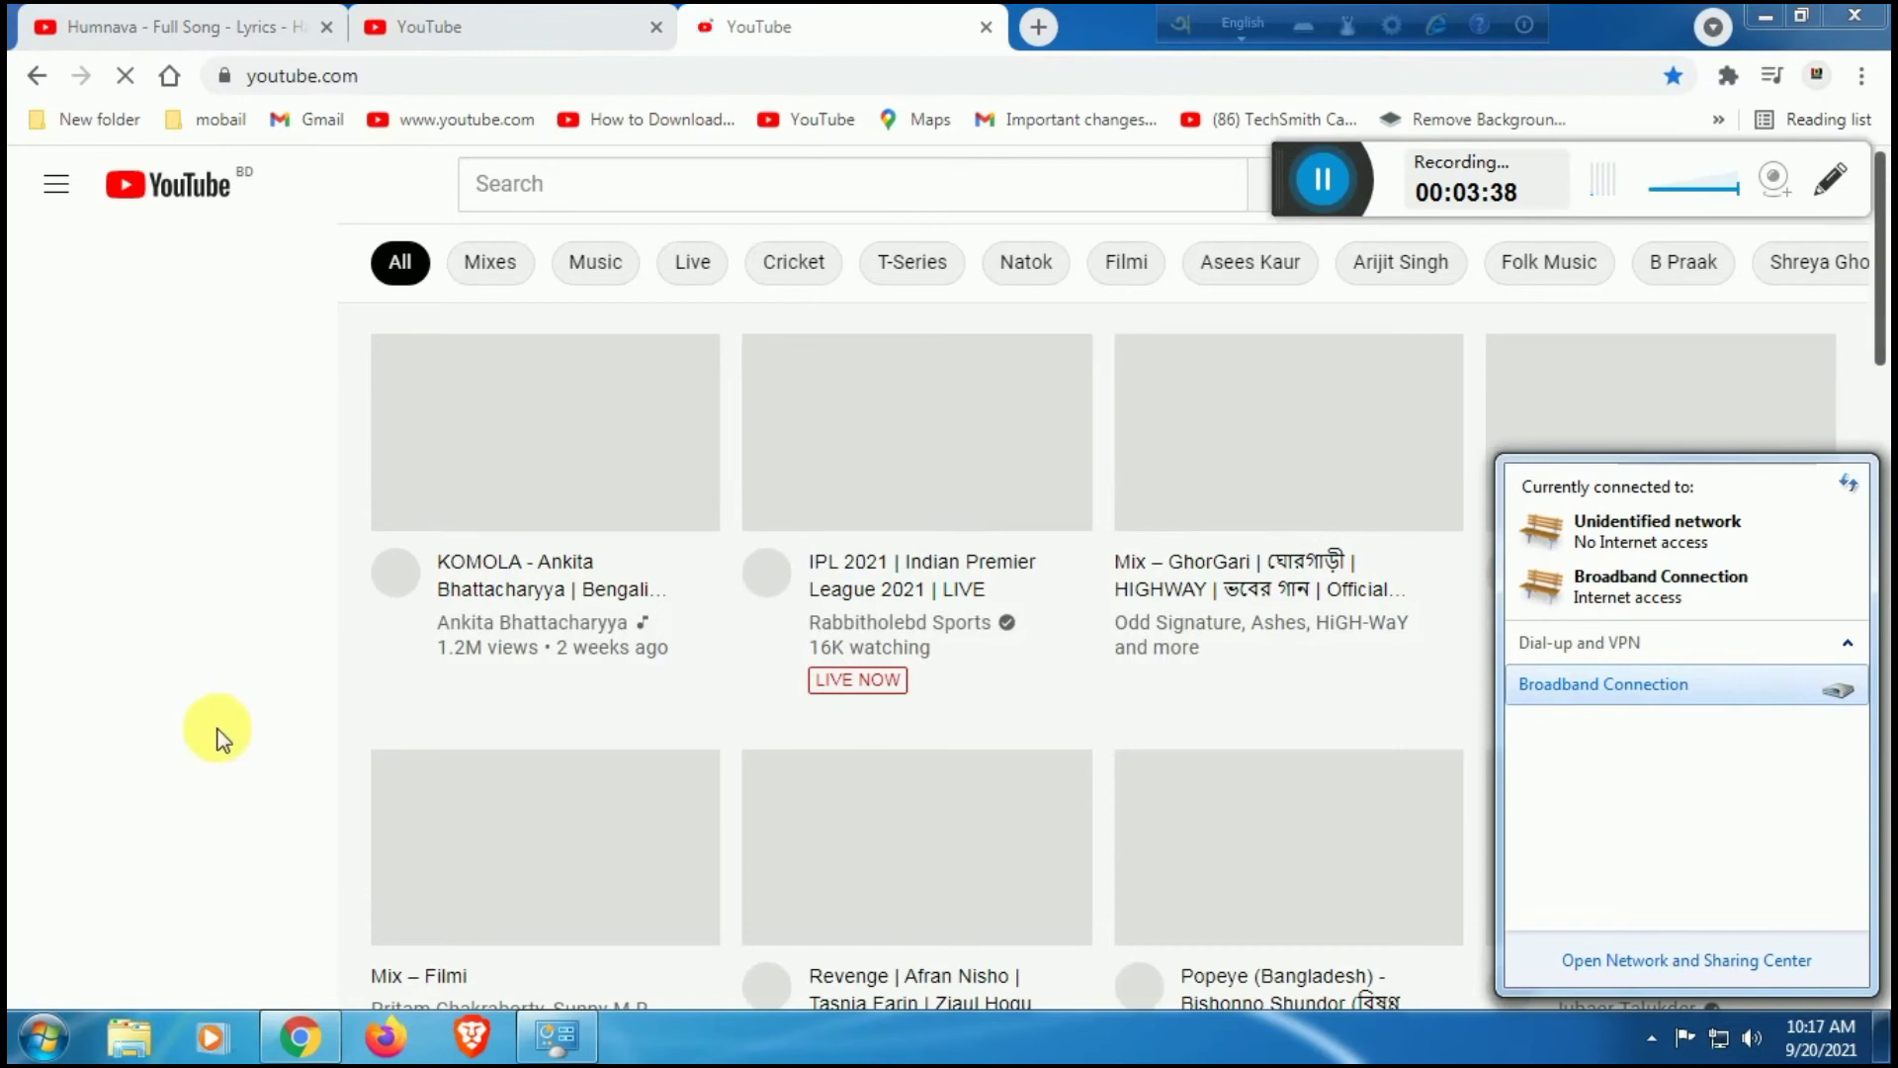
click(230, 722)
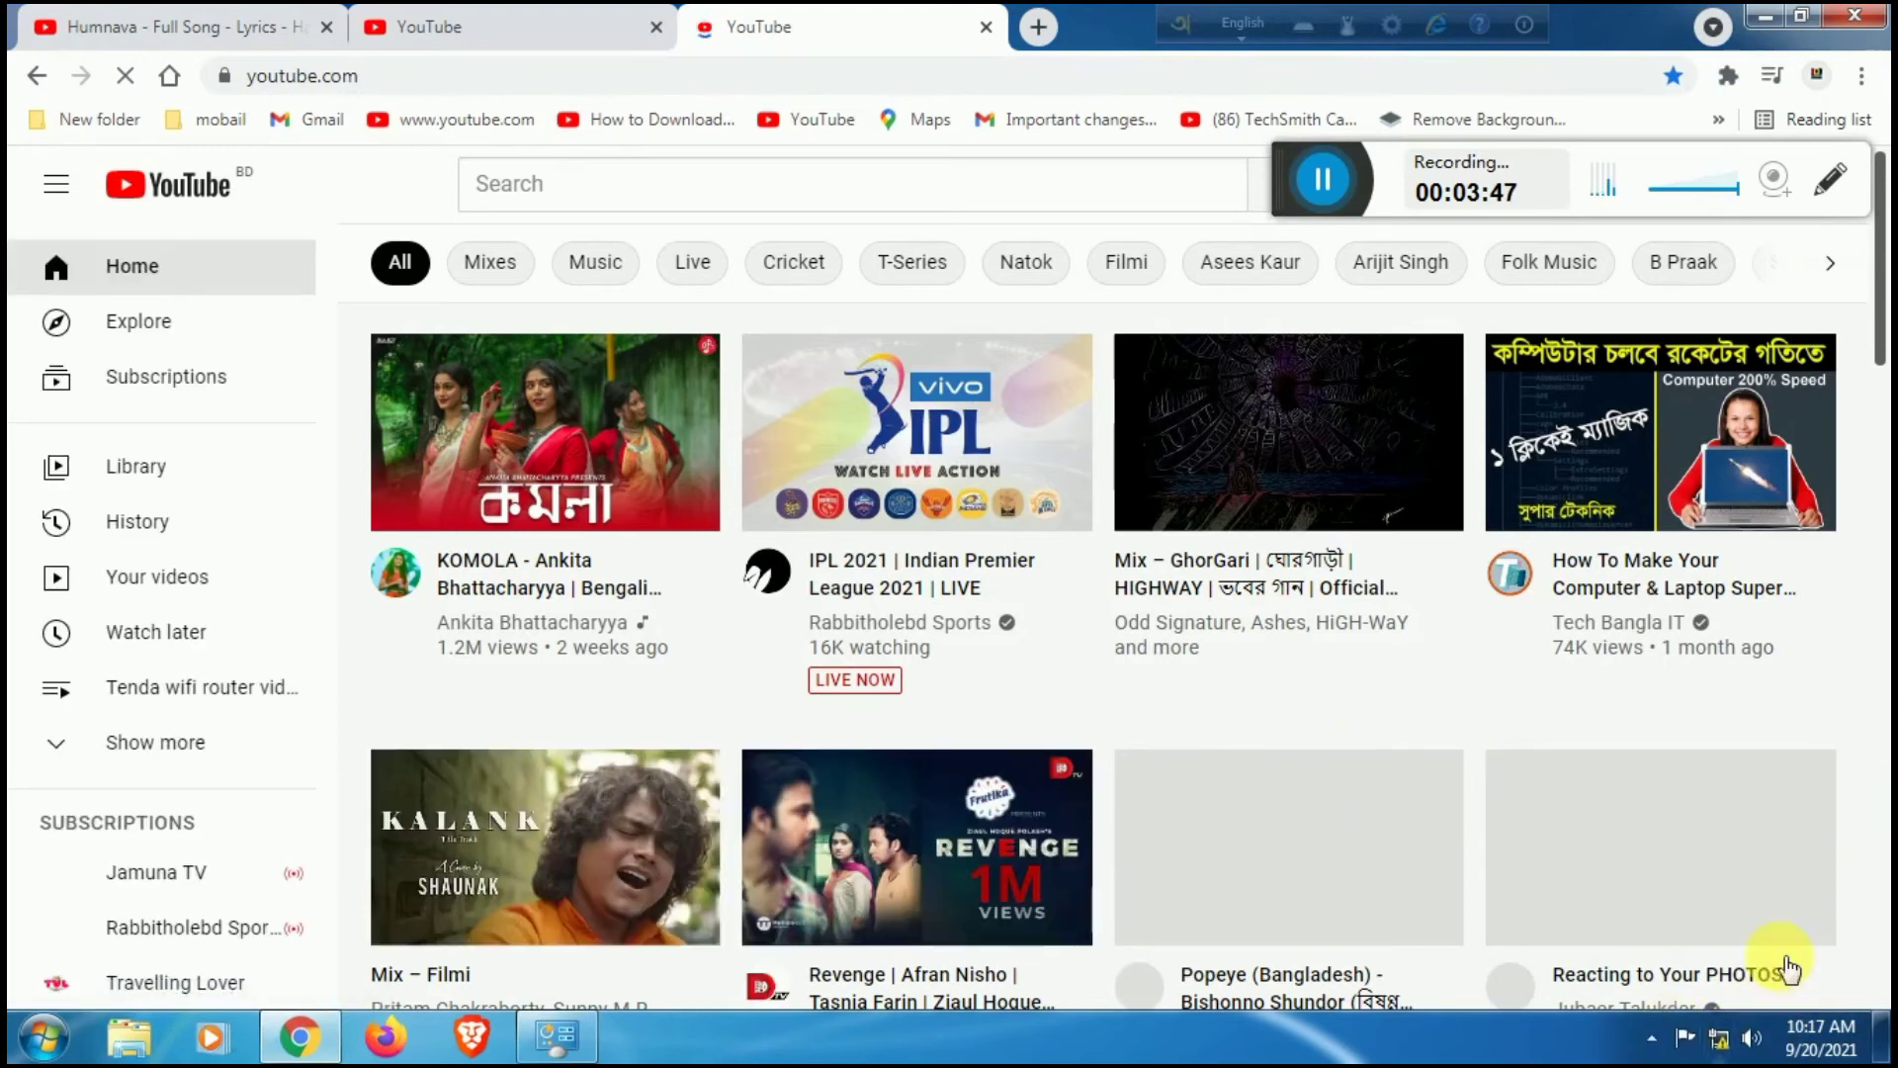
Reconnect Broadband Connection from the tray network list, dialling with the saved credentials
click(1720, 1038)
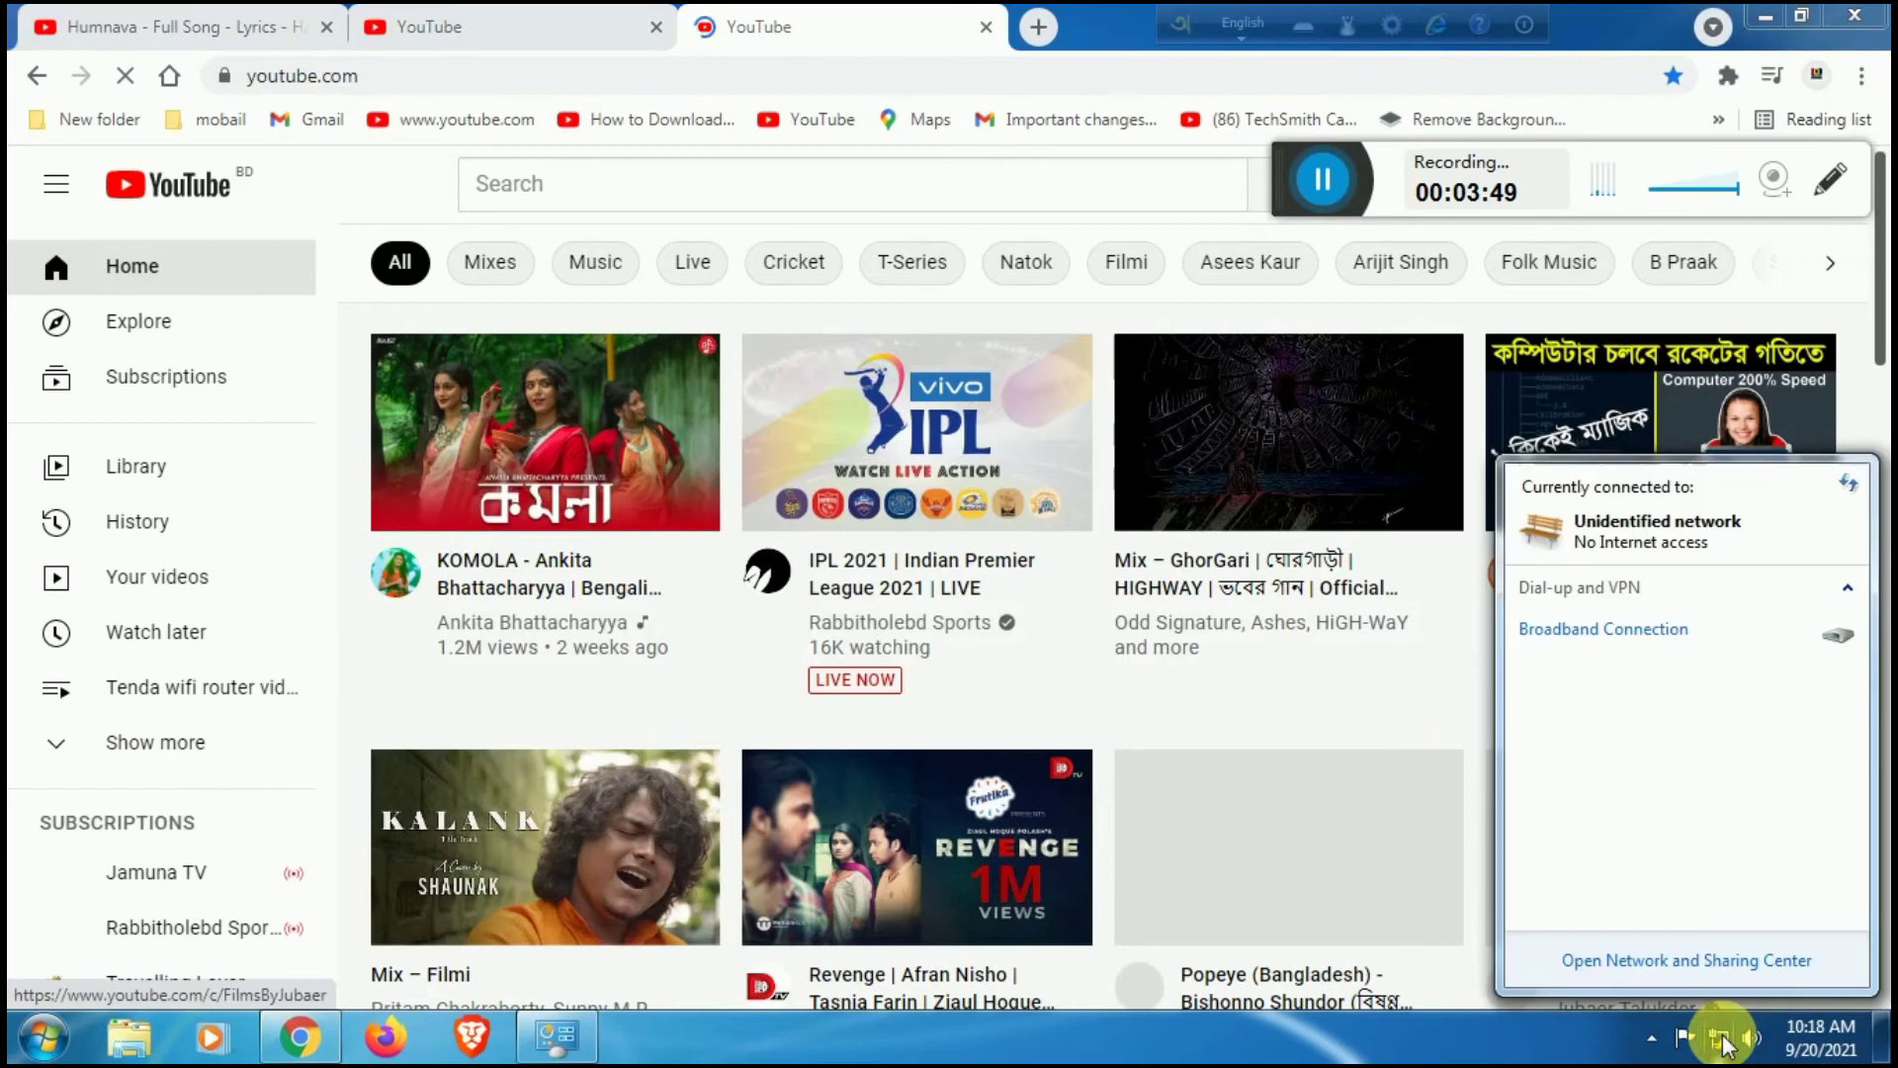
click(1644, 633)
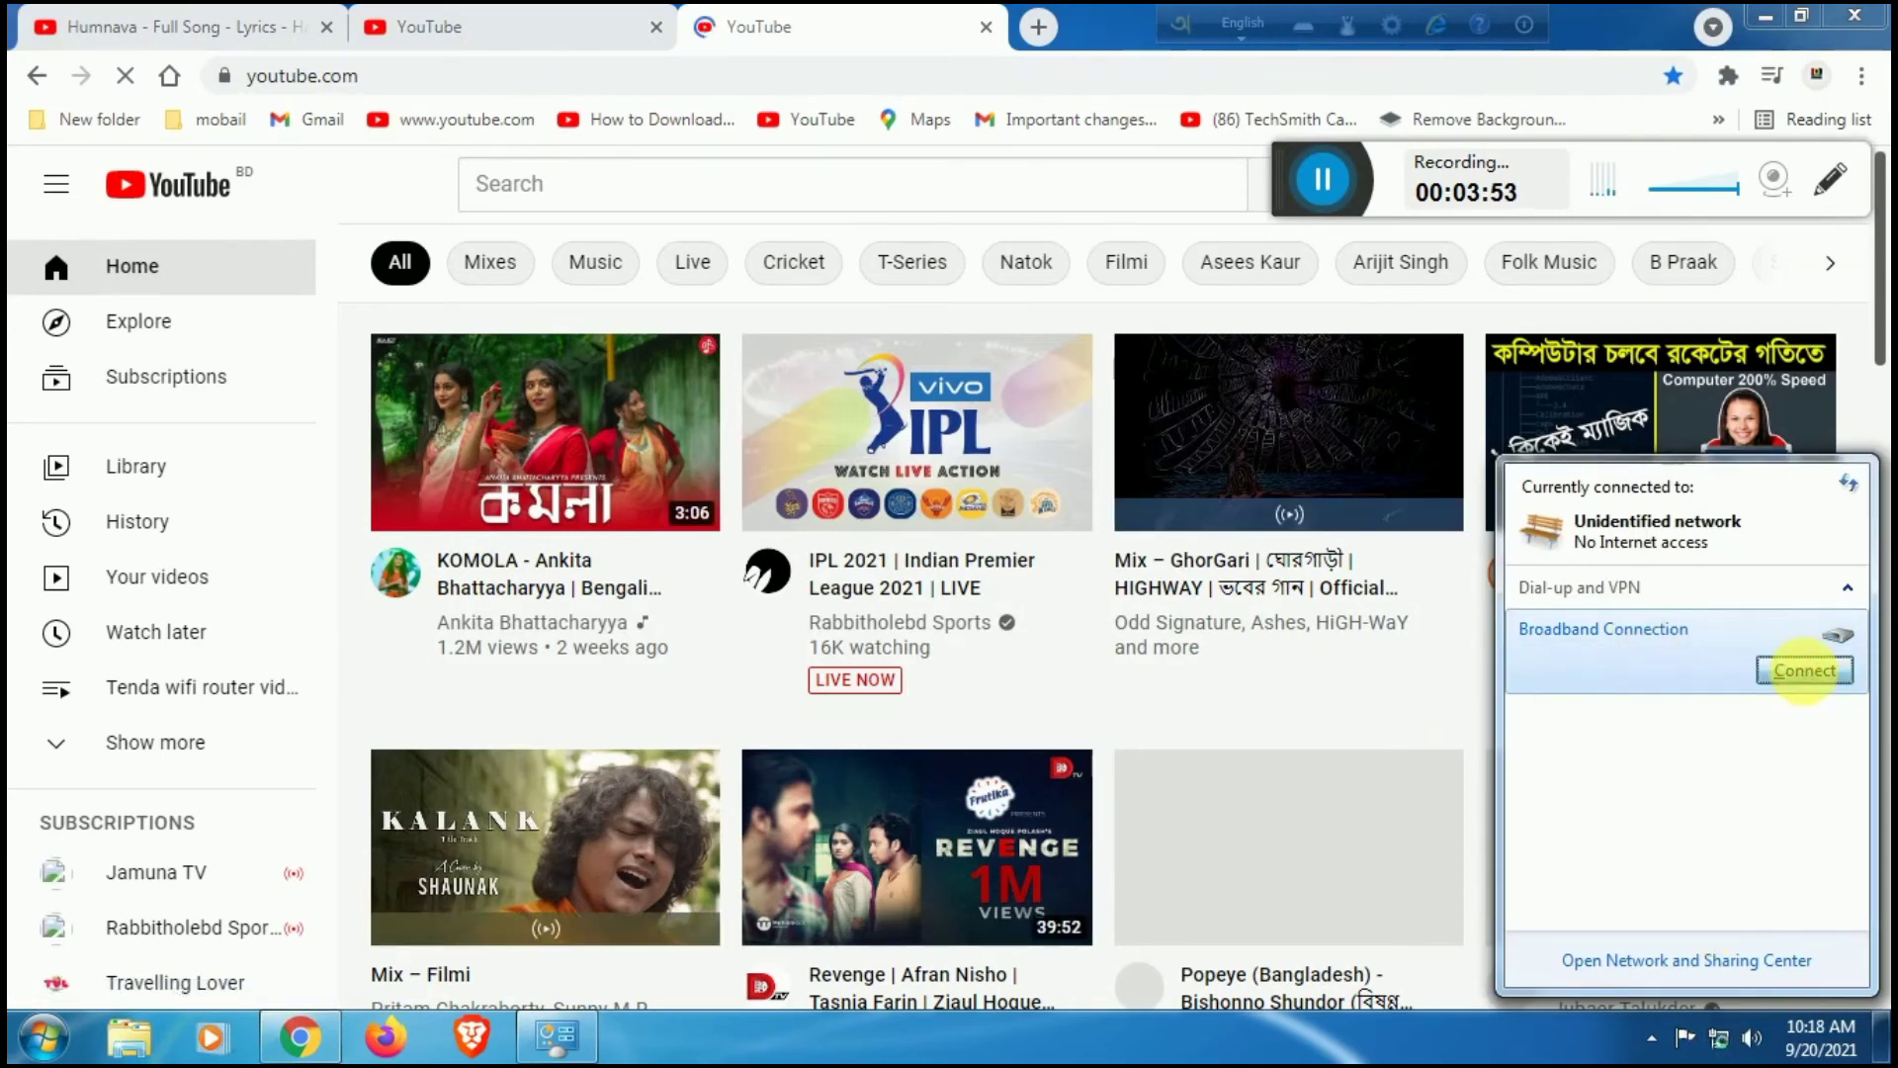
click(1805, 672)
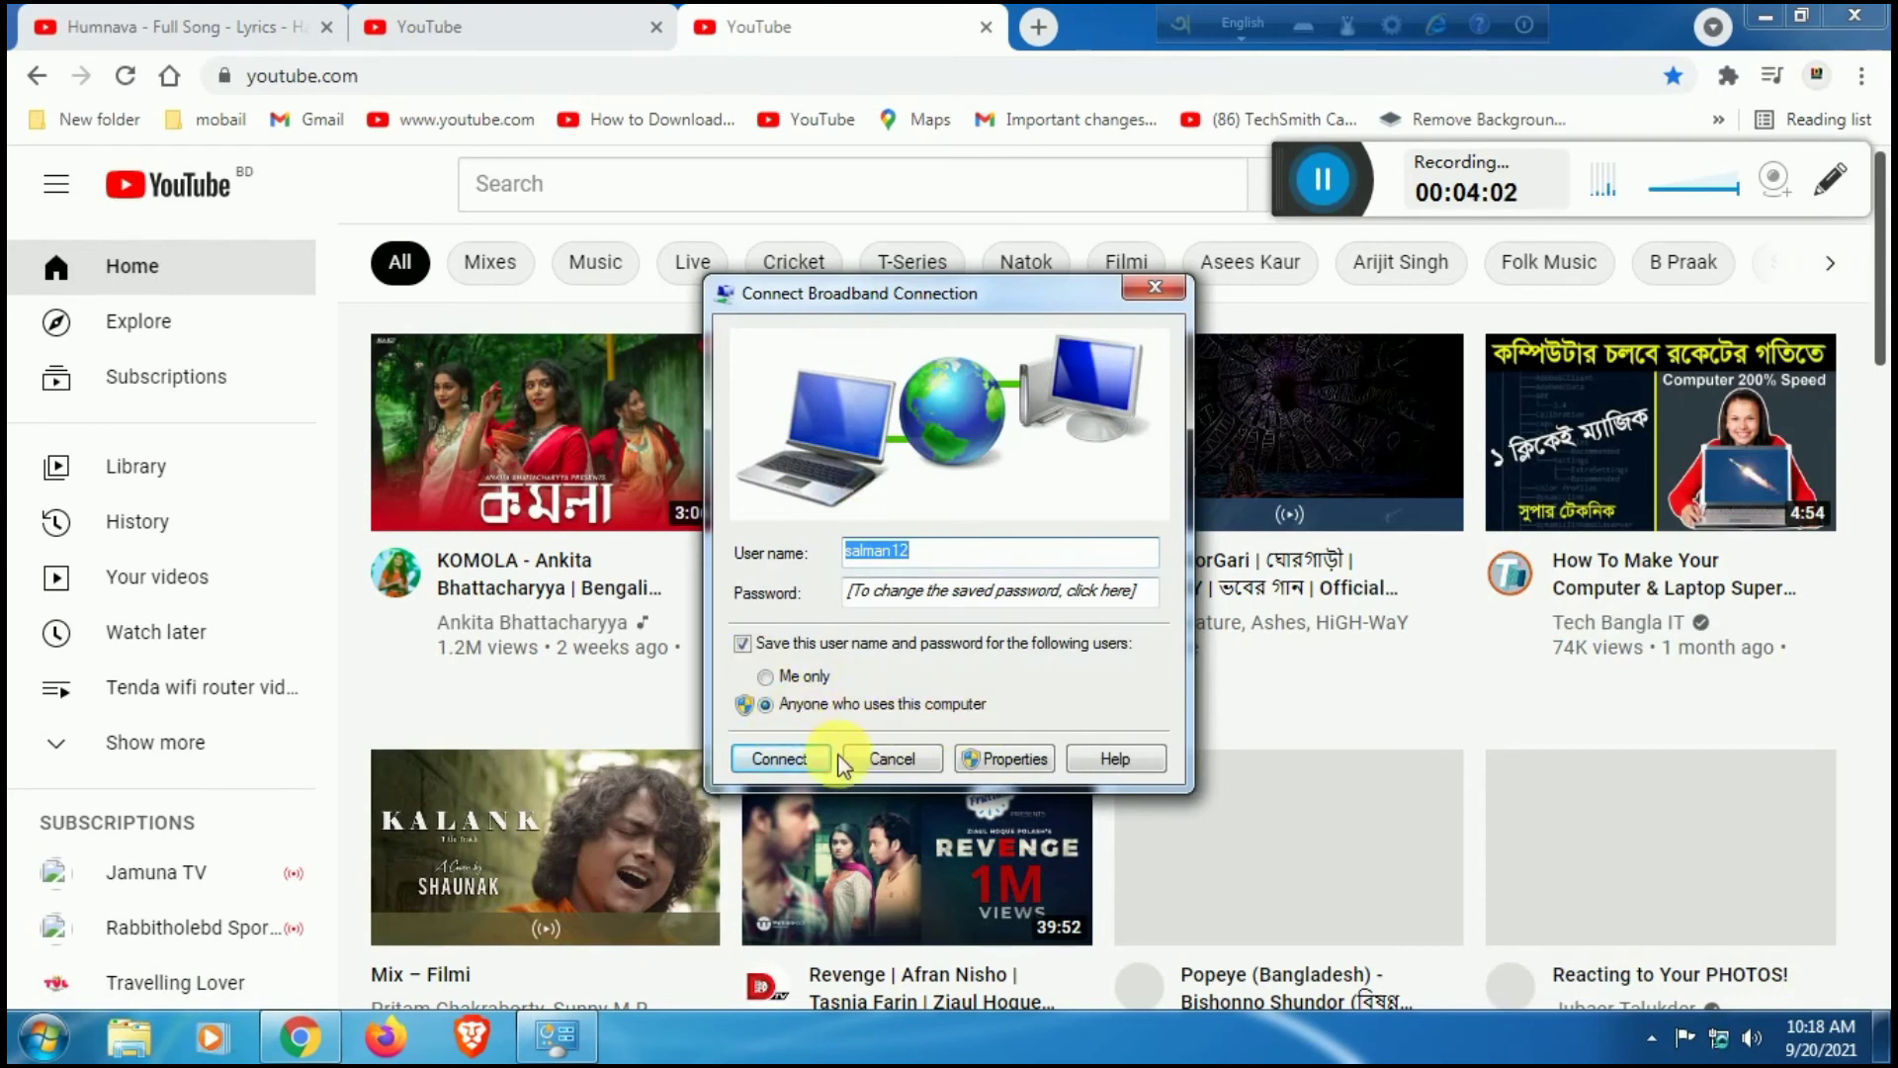
click(797, 757)
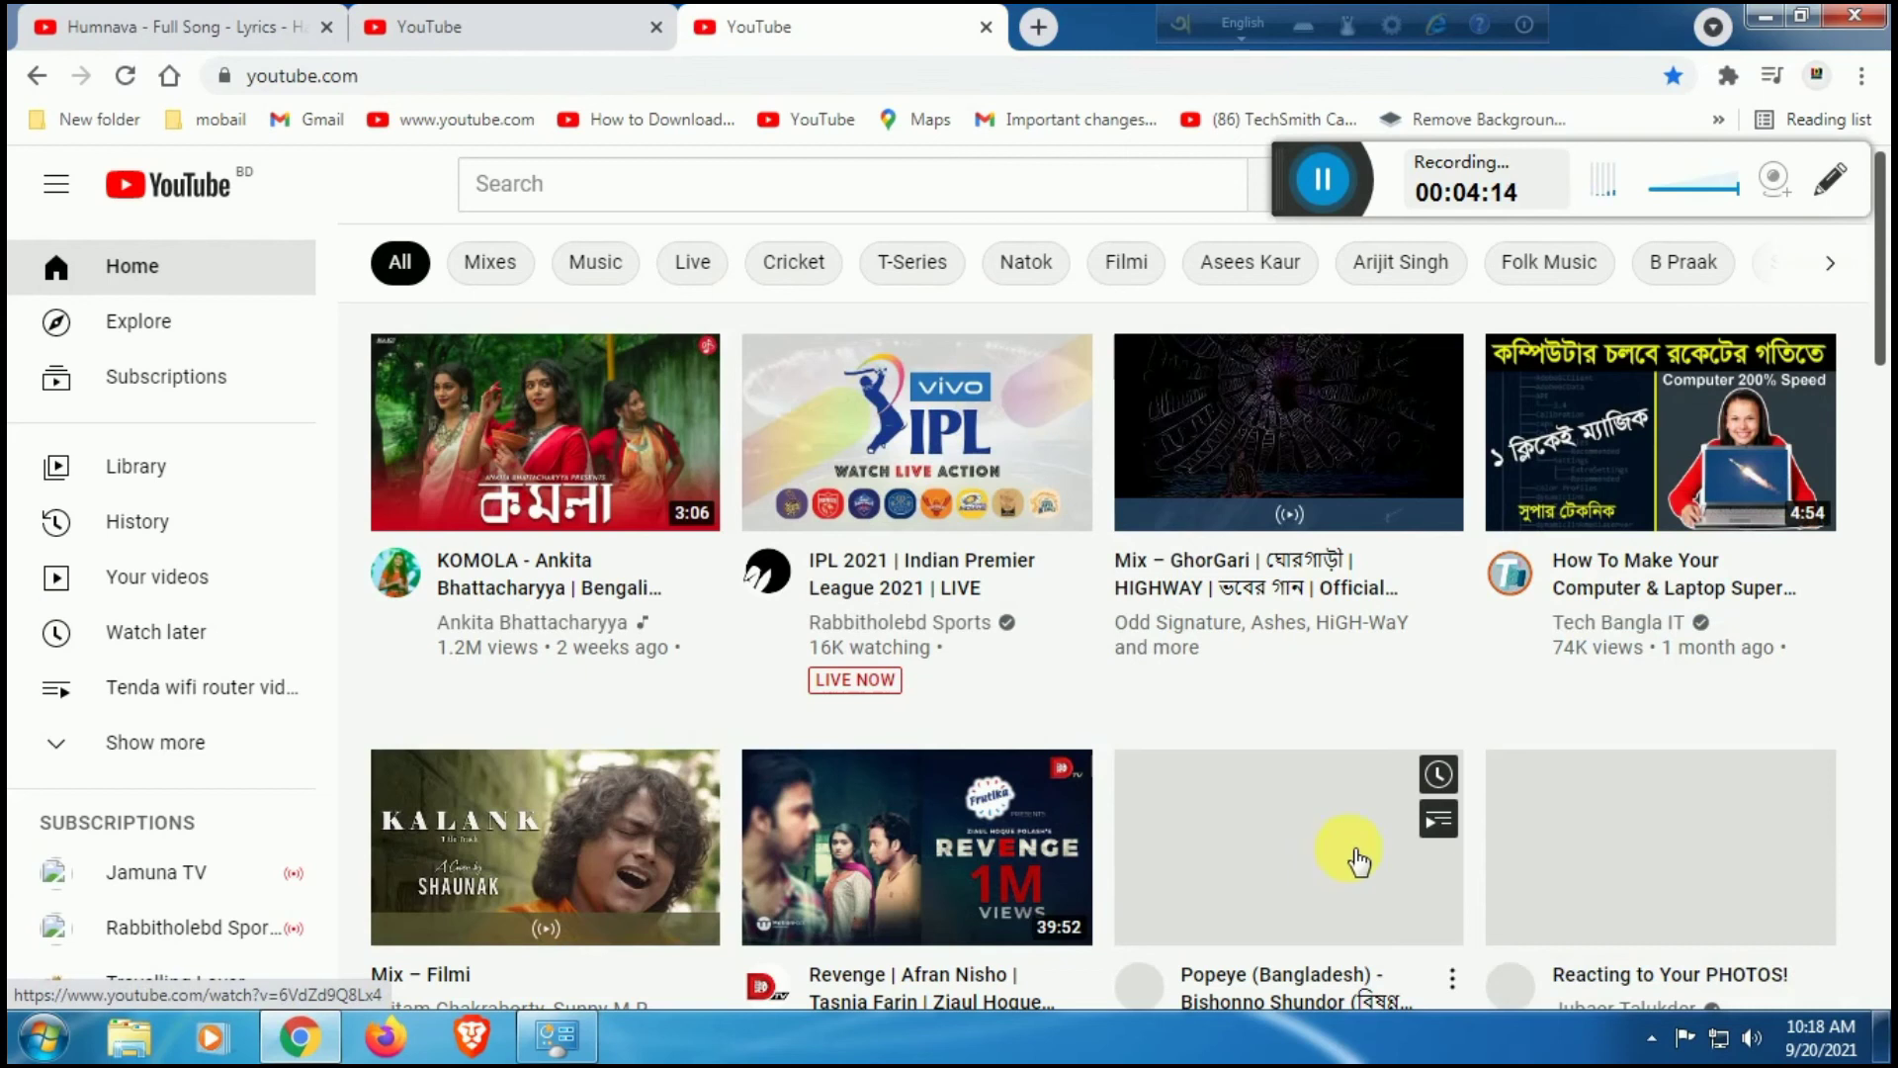
Disconnect Broadband Connection again from the tray network list
click(1720, 1040)
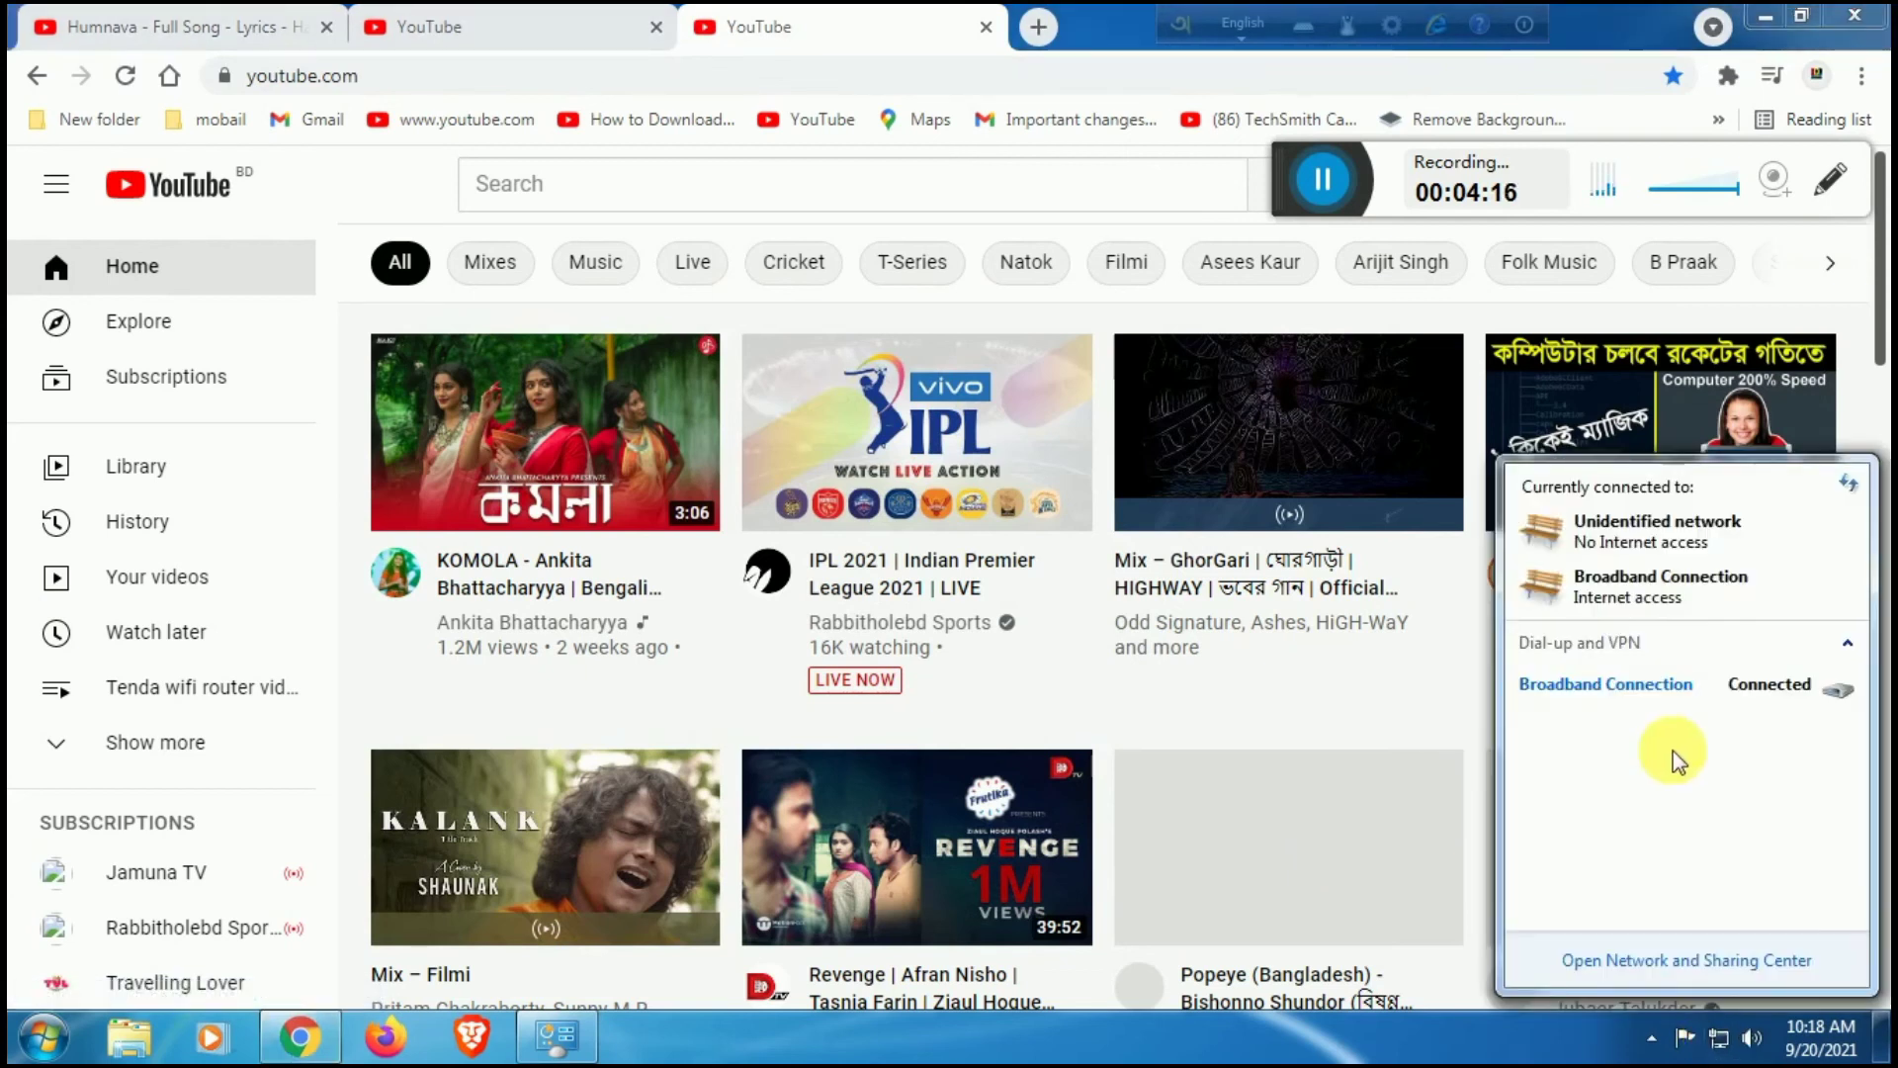
click(1663, 692)
click(1757, 733)
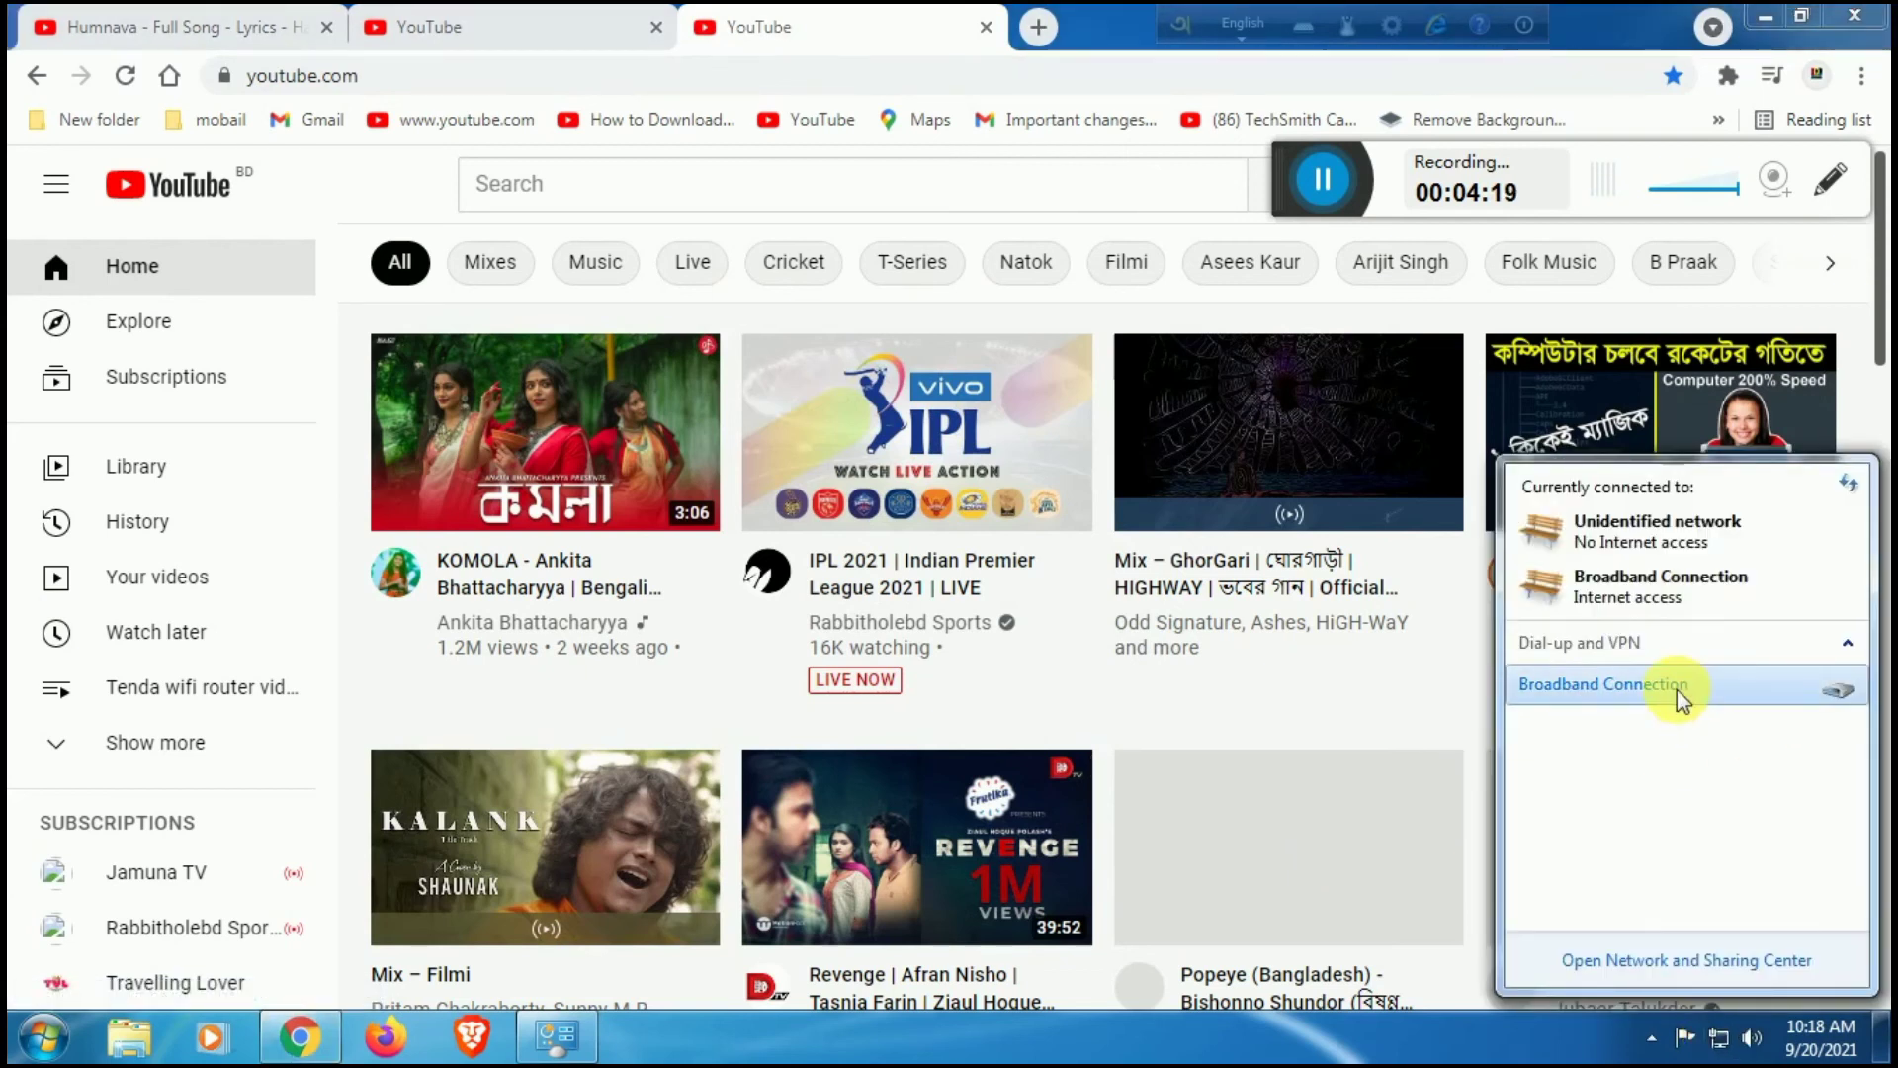
Reconnect Broadband Connection, retyping the password in its Connect dialog before dialling
click(1750, 703)
click(1802, 675)
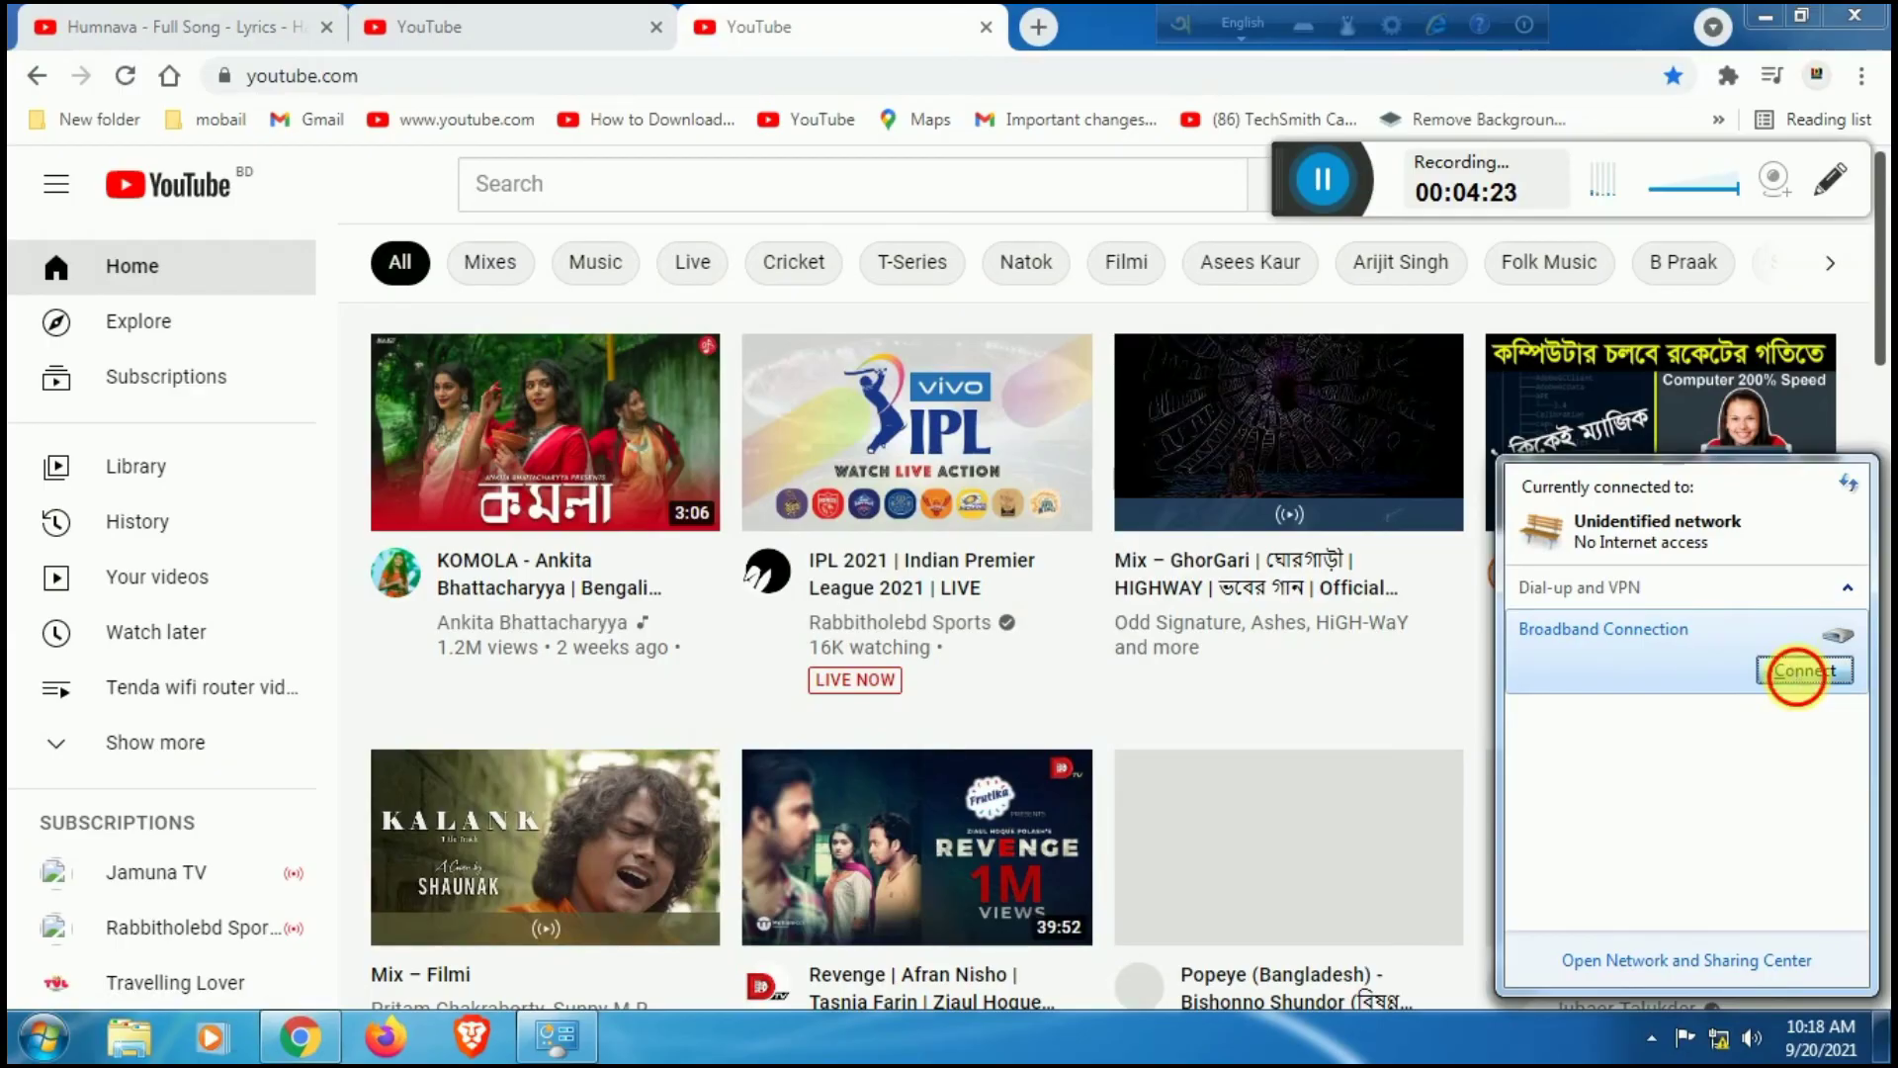
click(1045, 565)
drag(1045, 554, 742, 551)
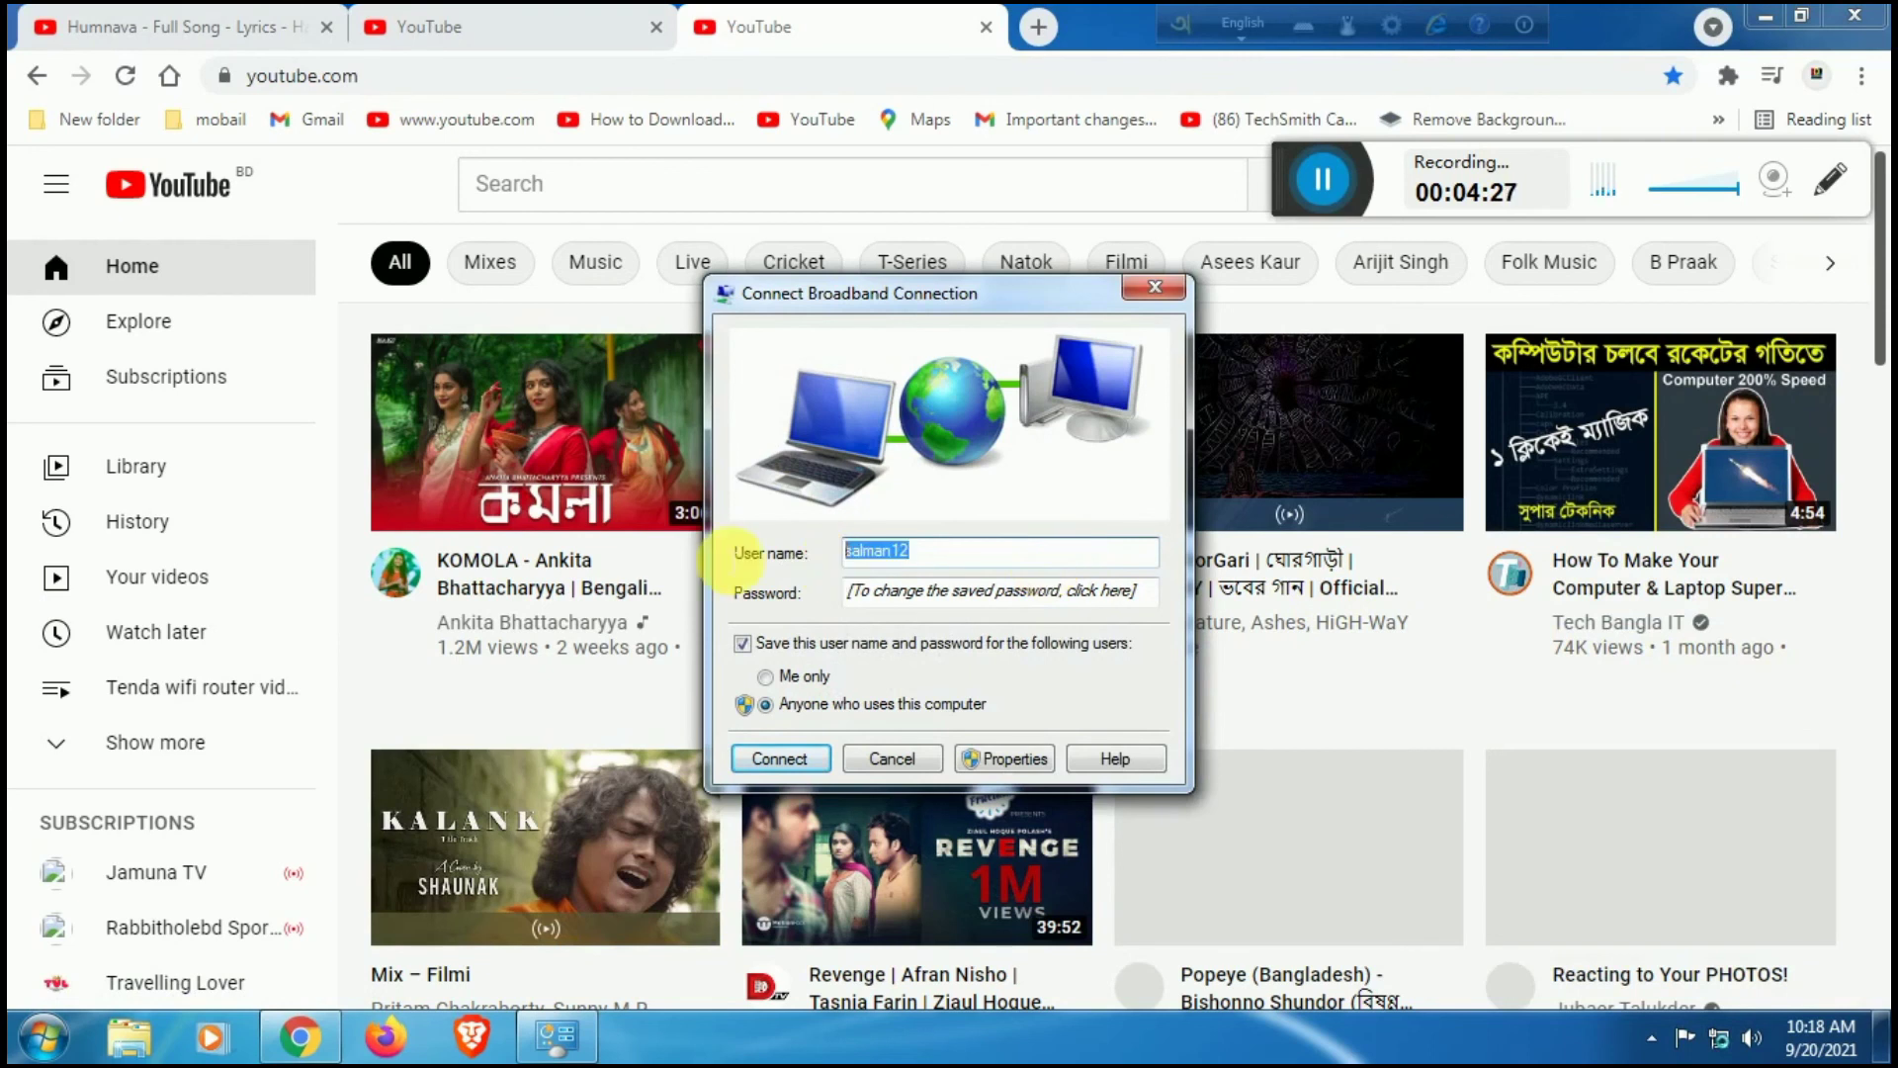
click(1026, 598)
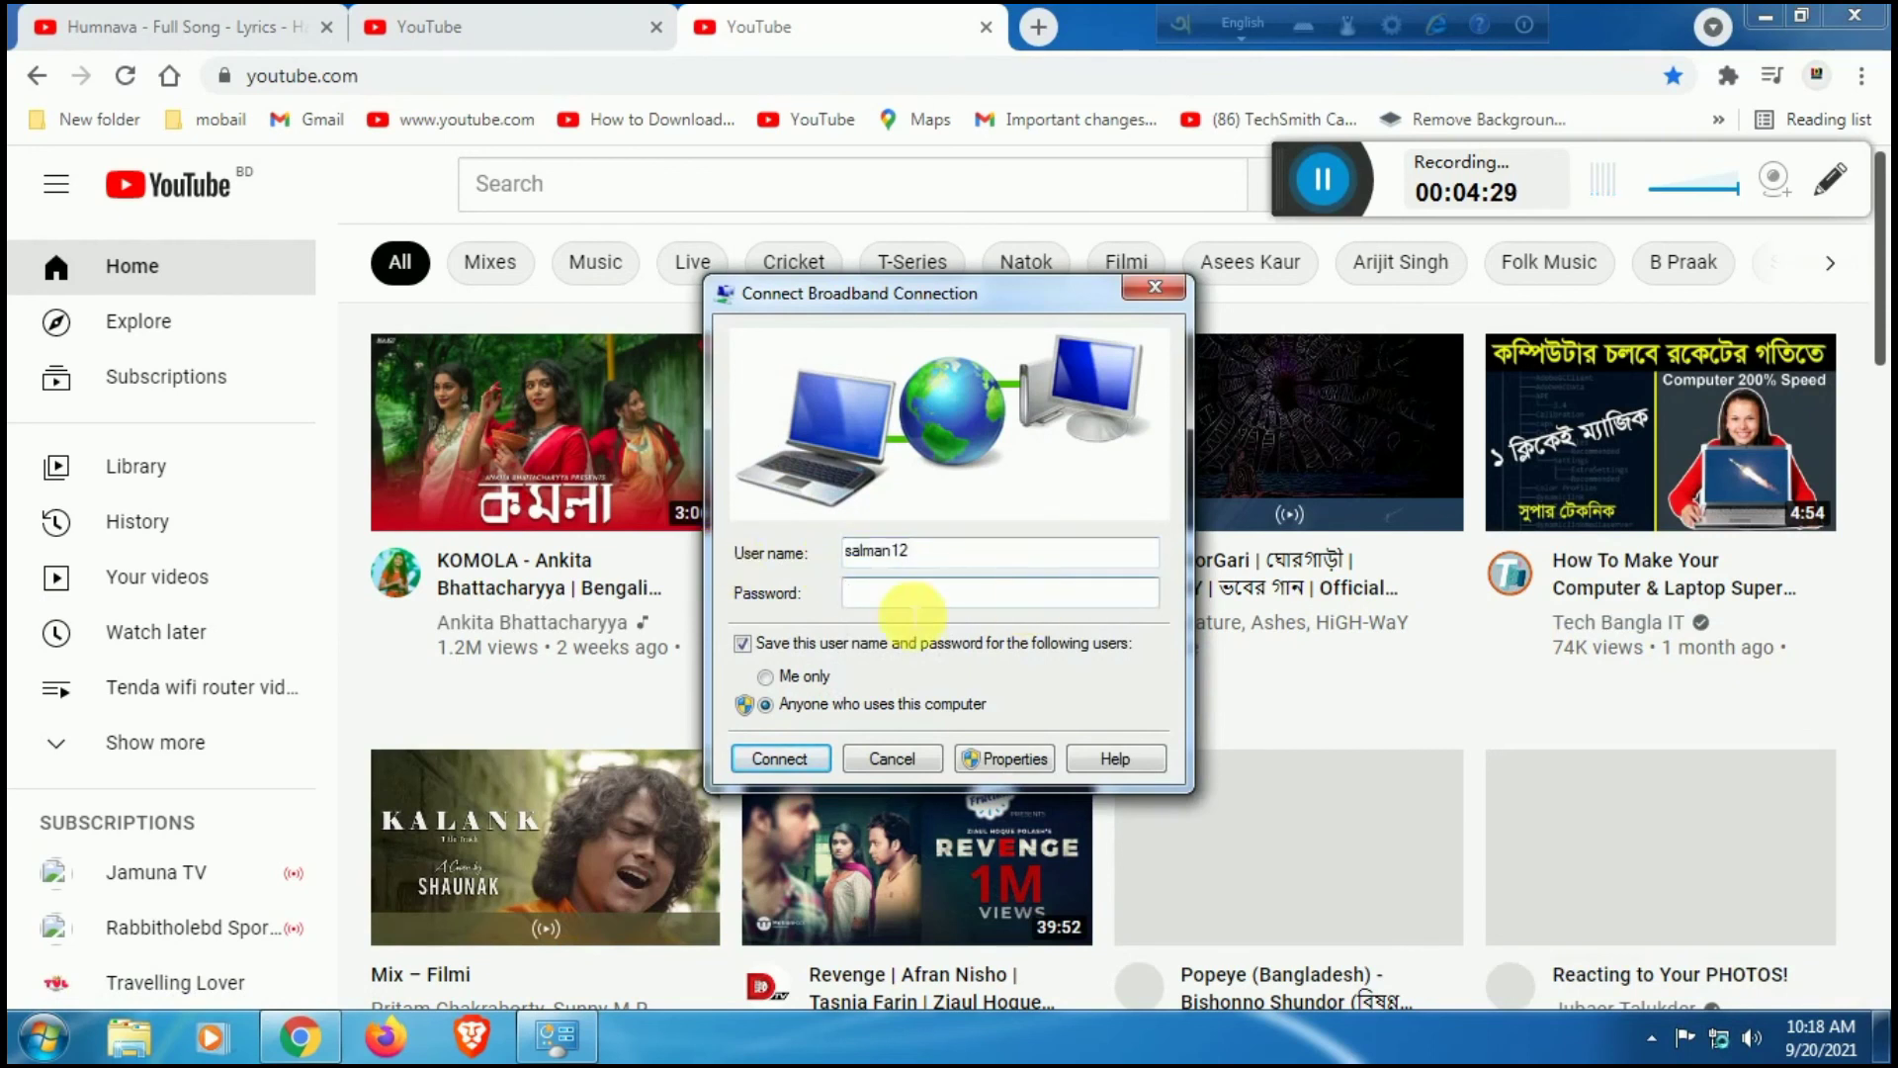
text(1)
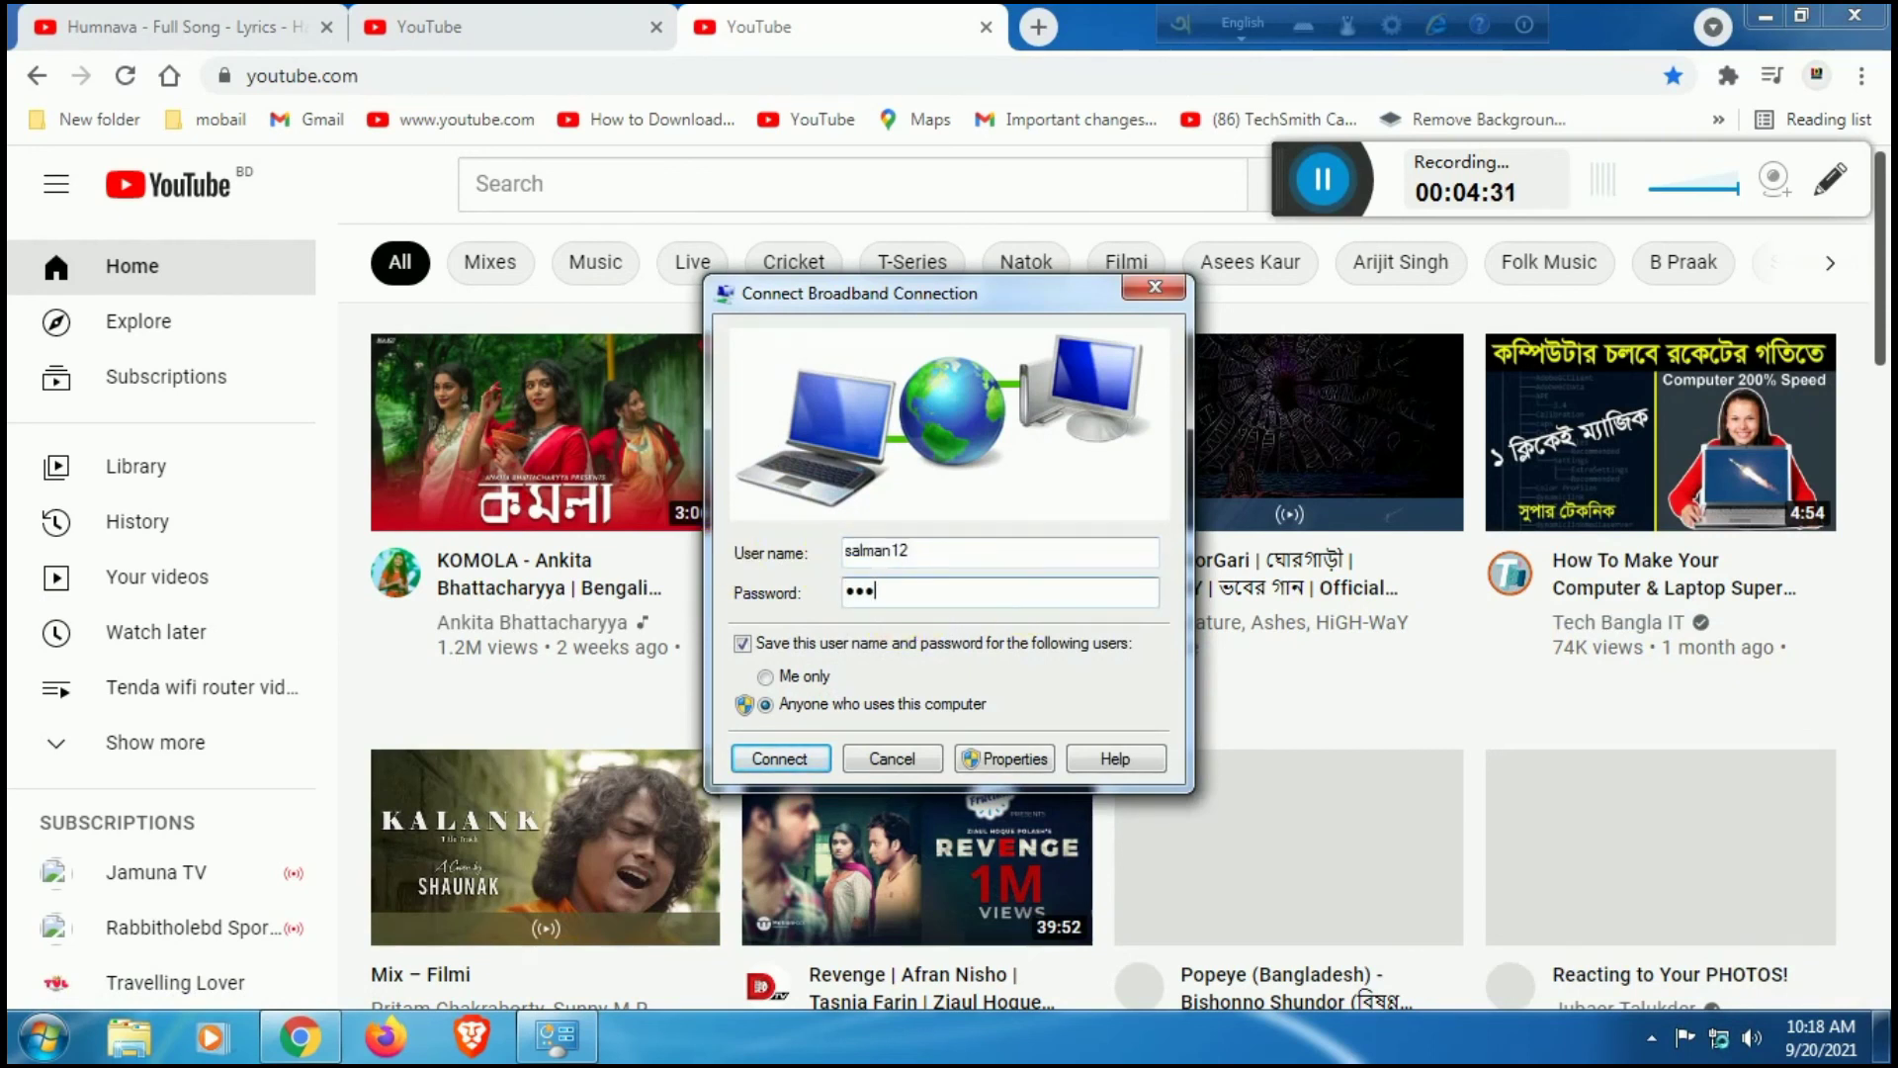
click(805, 762)
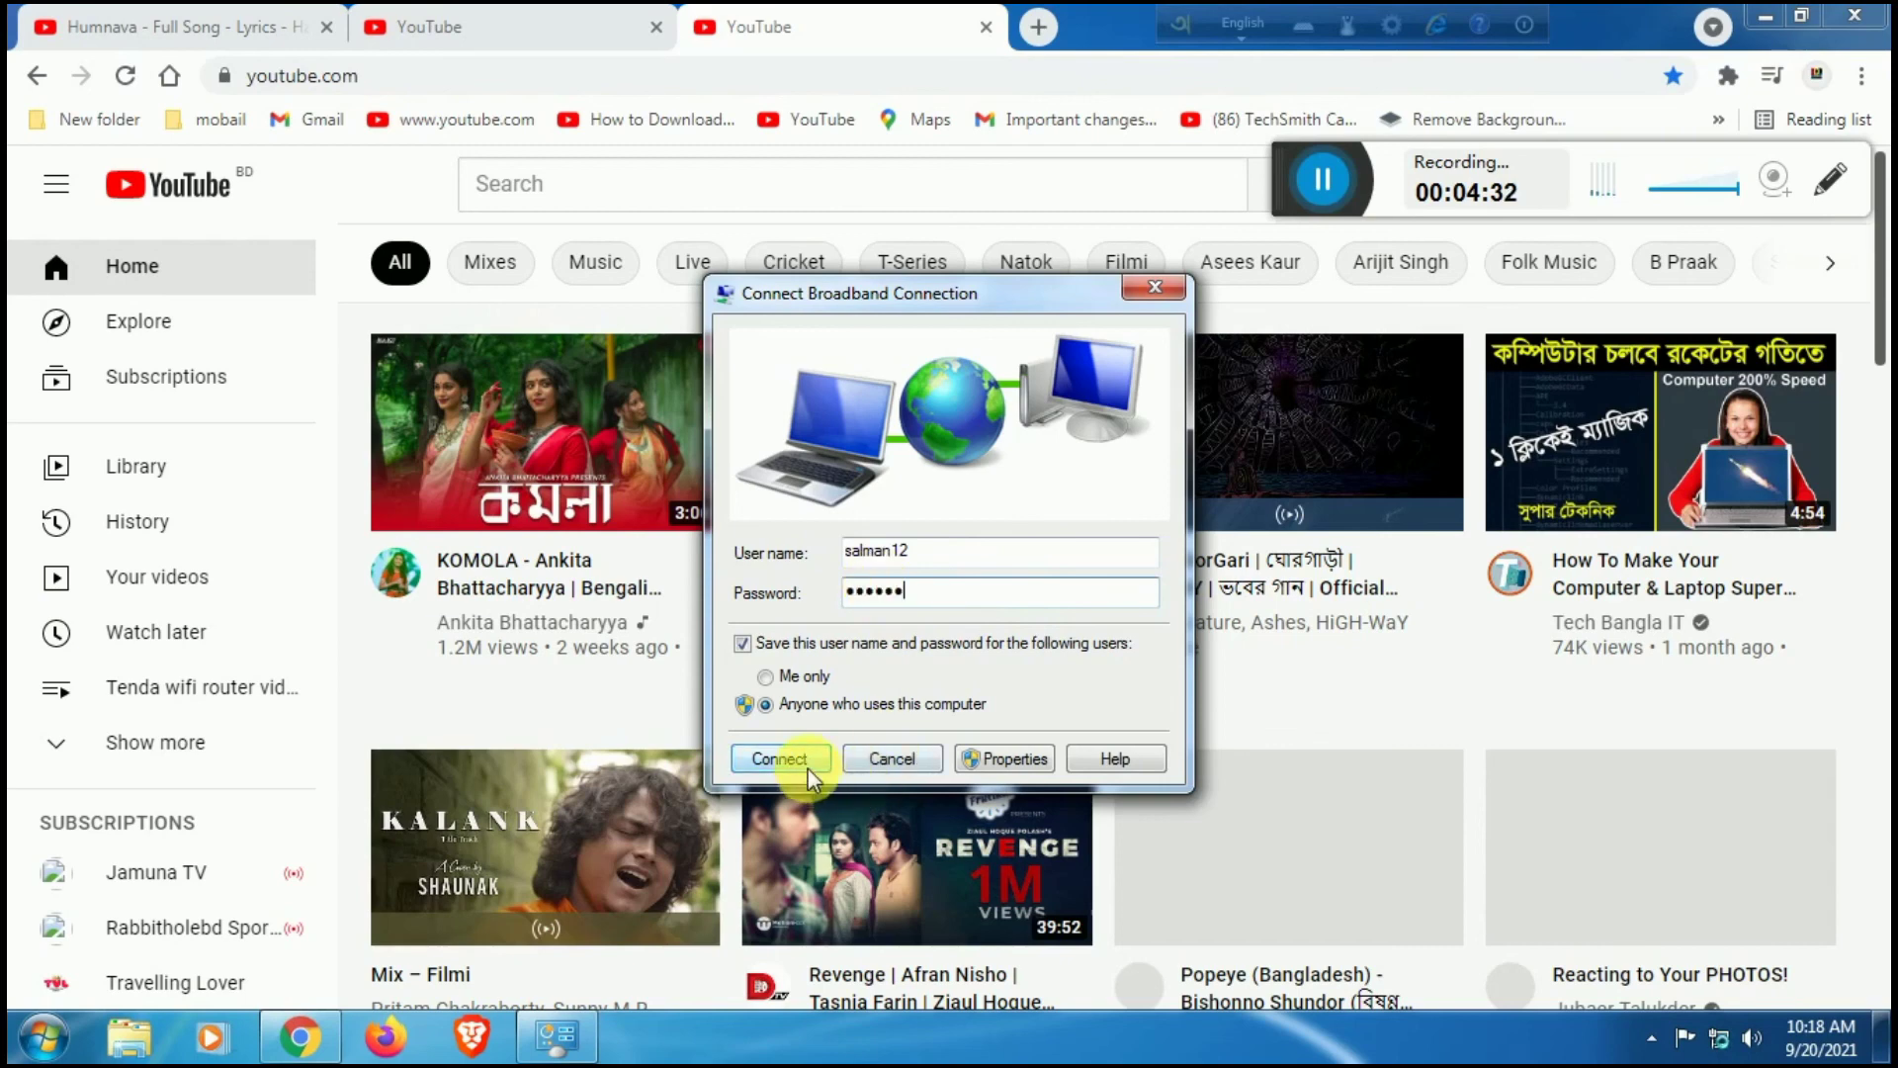